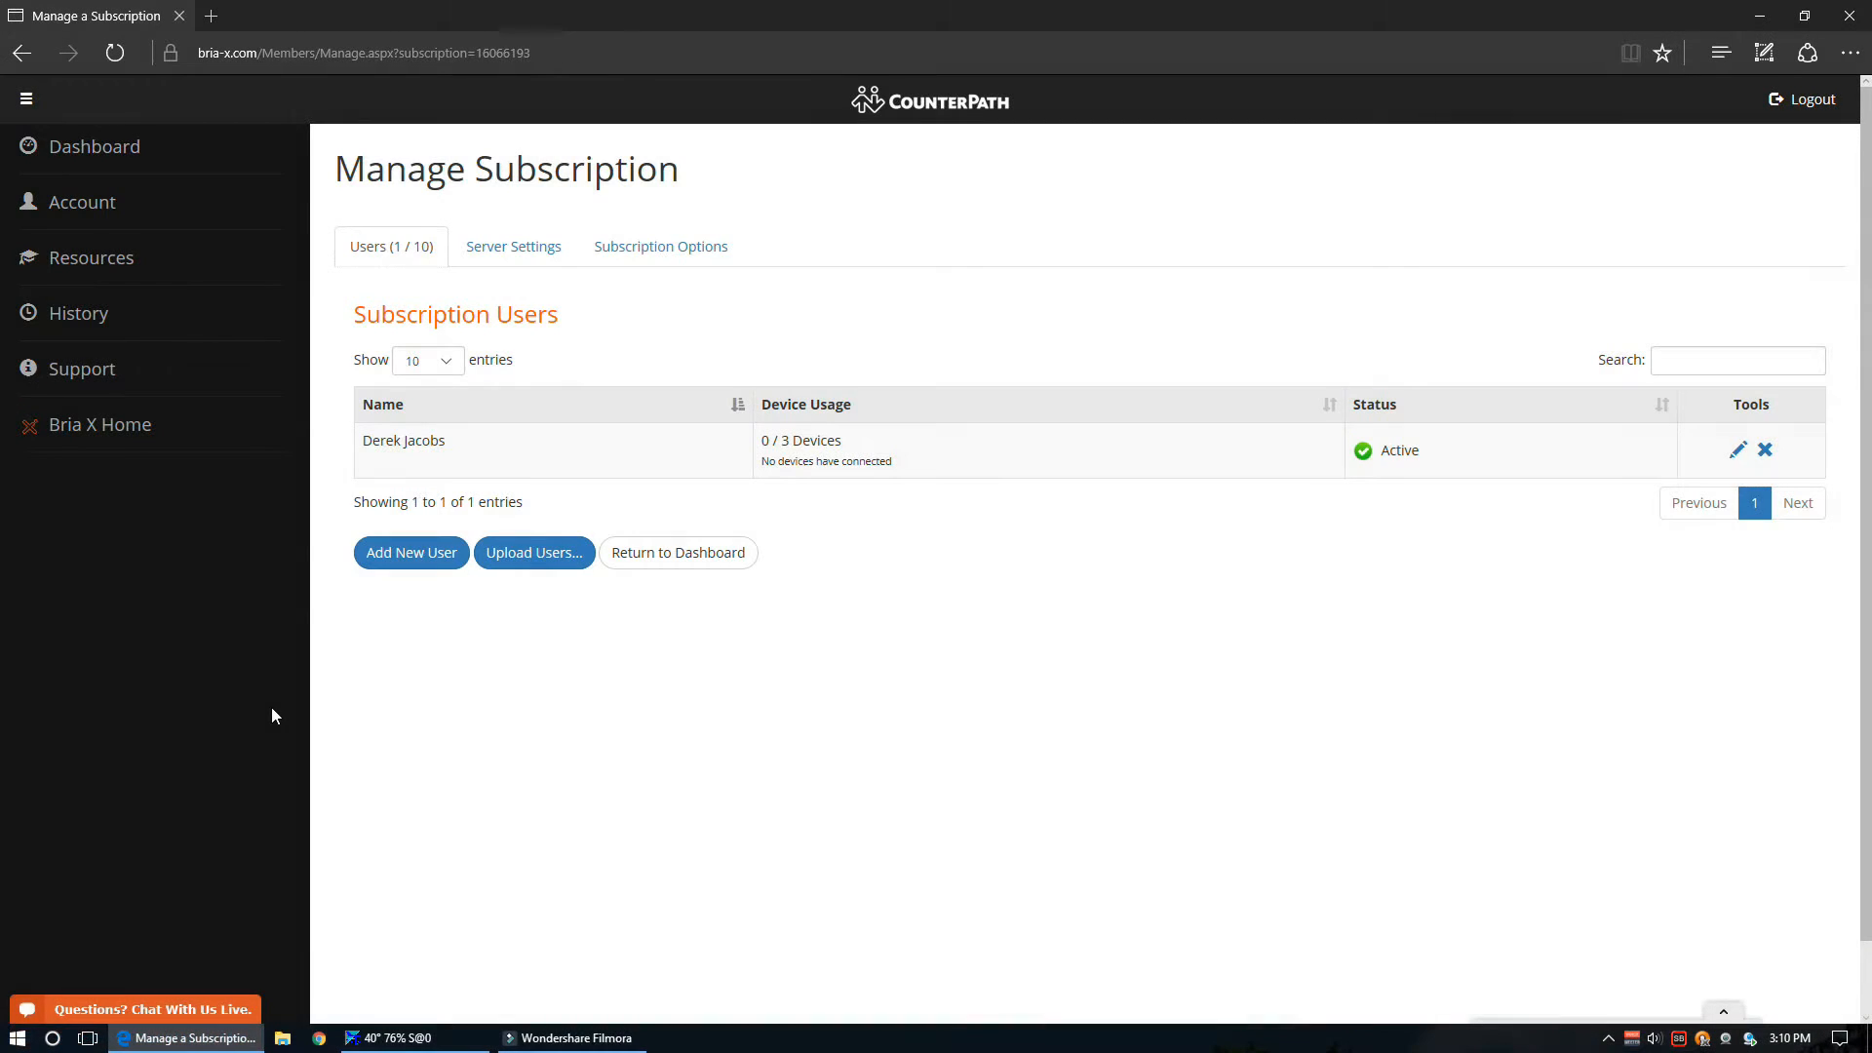
- Switch the subscription view to its Server Settings tab
click(538, 256)
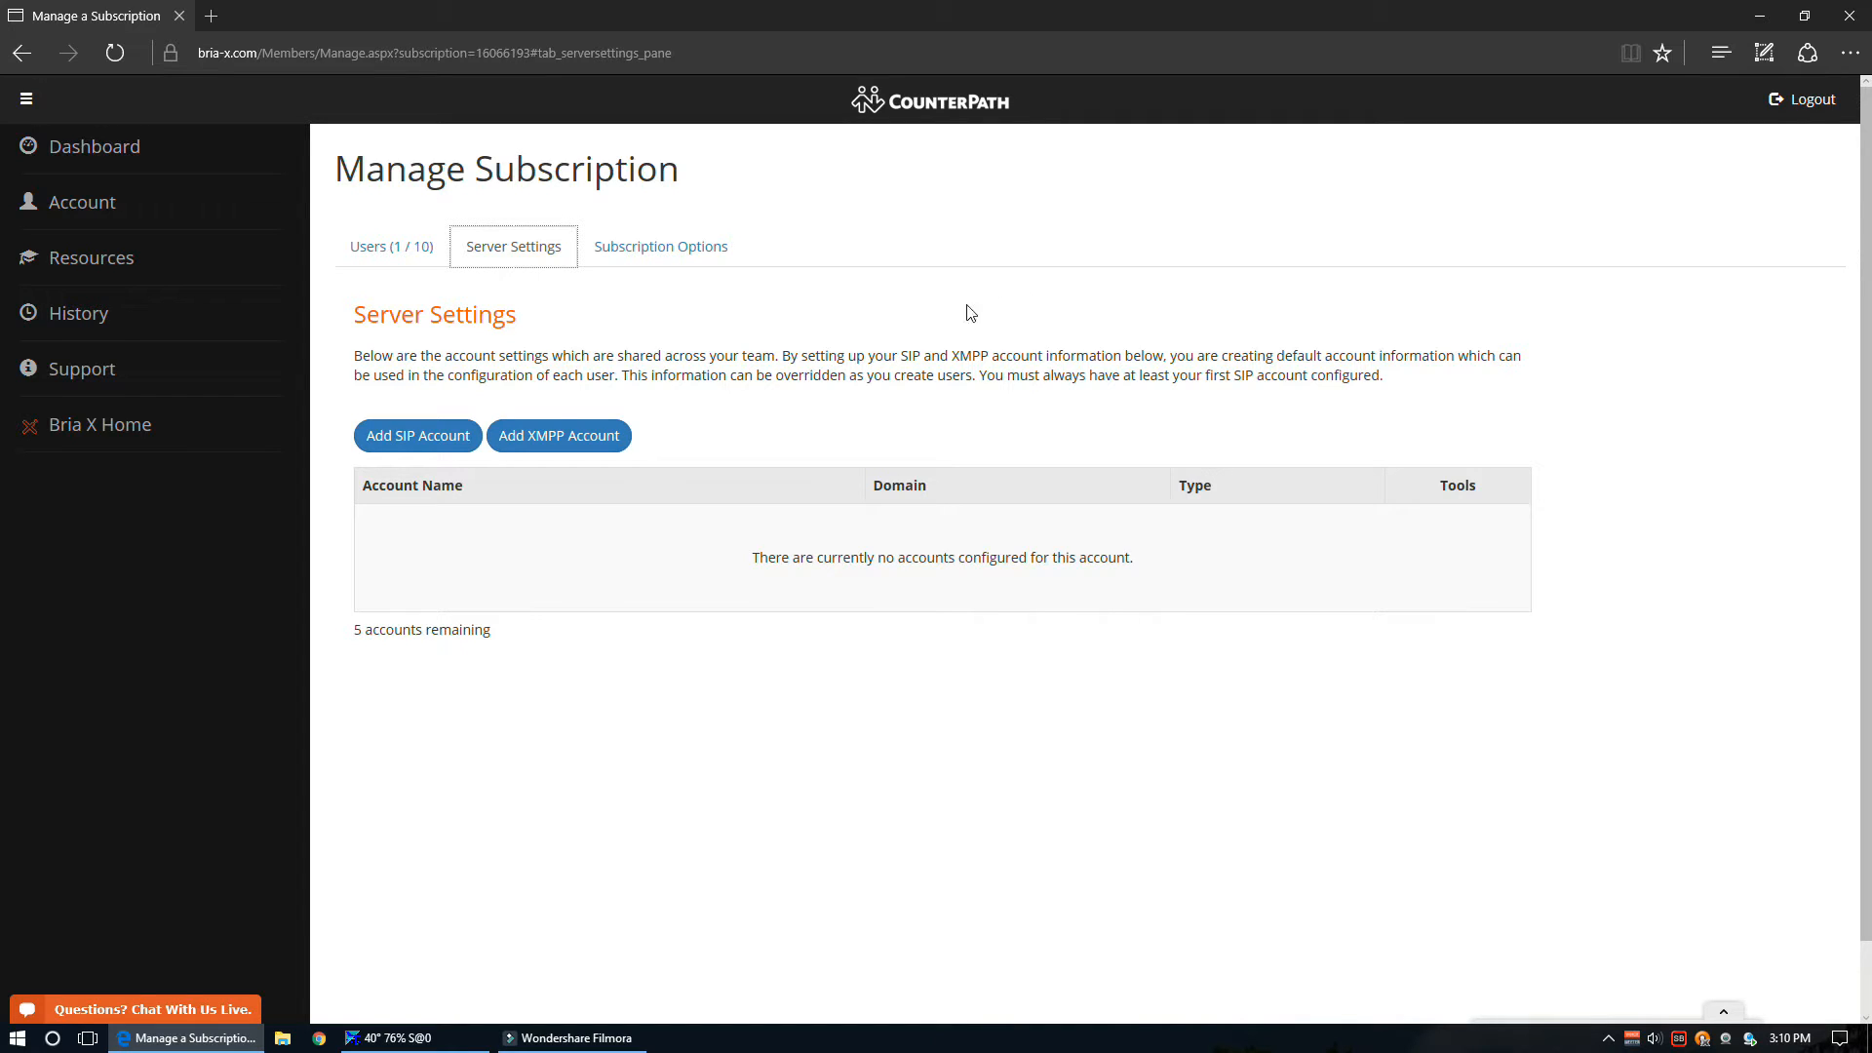
- Start a new team SIP account from Server Settings
click(444, 445)
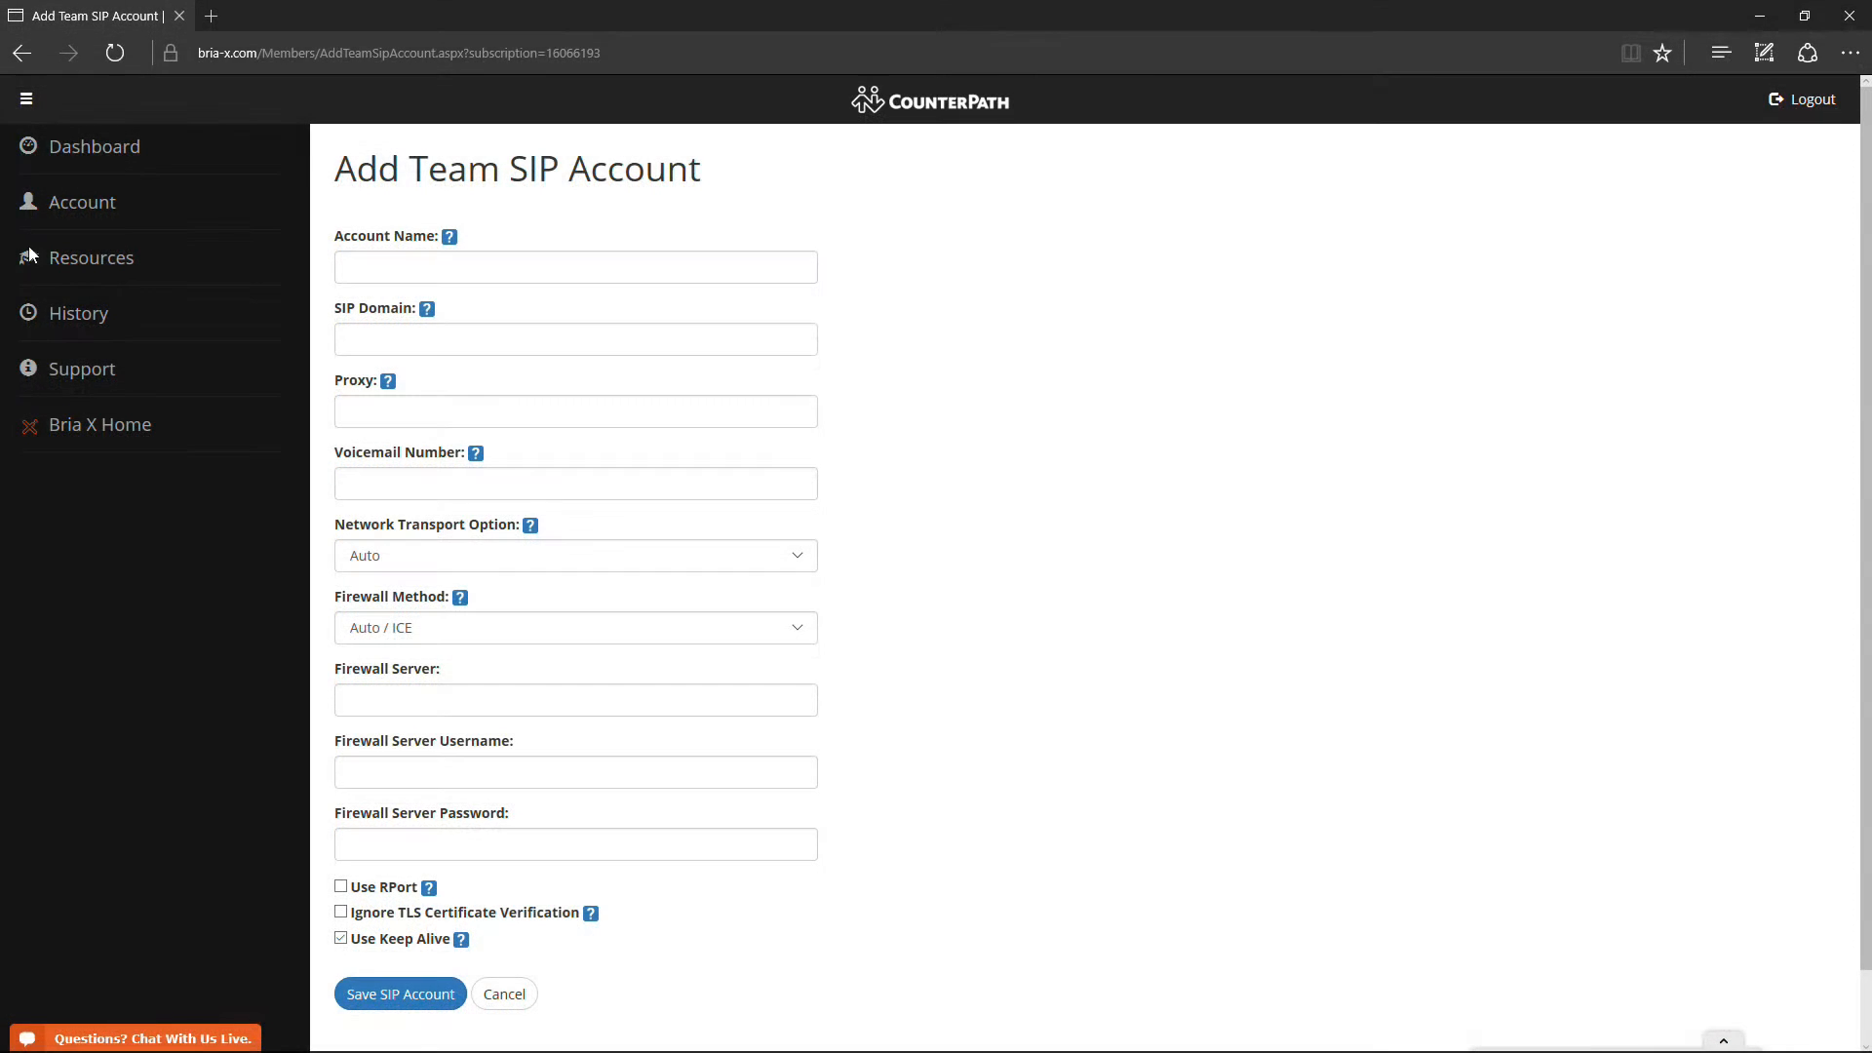
- Save a team SIP account named 'My Company Name' with SIP domain voip.domain.com
click(345, 279)
text(My Company Name)
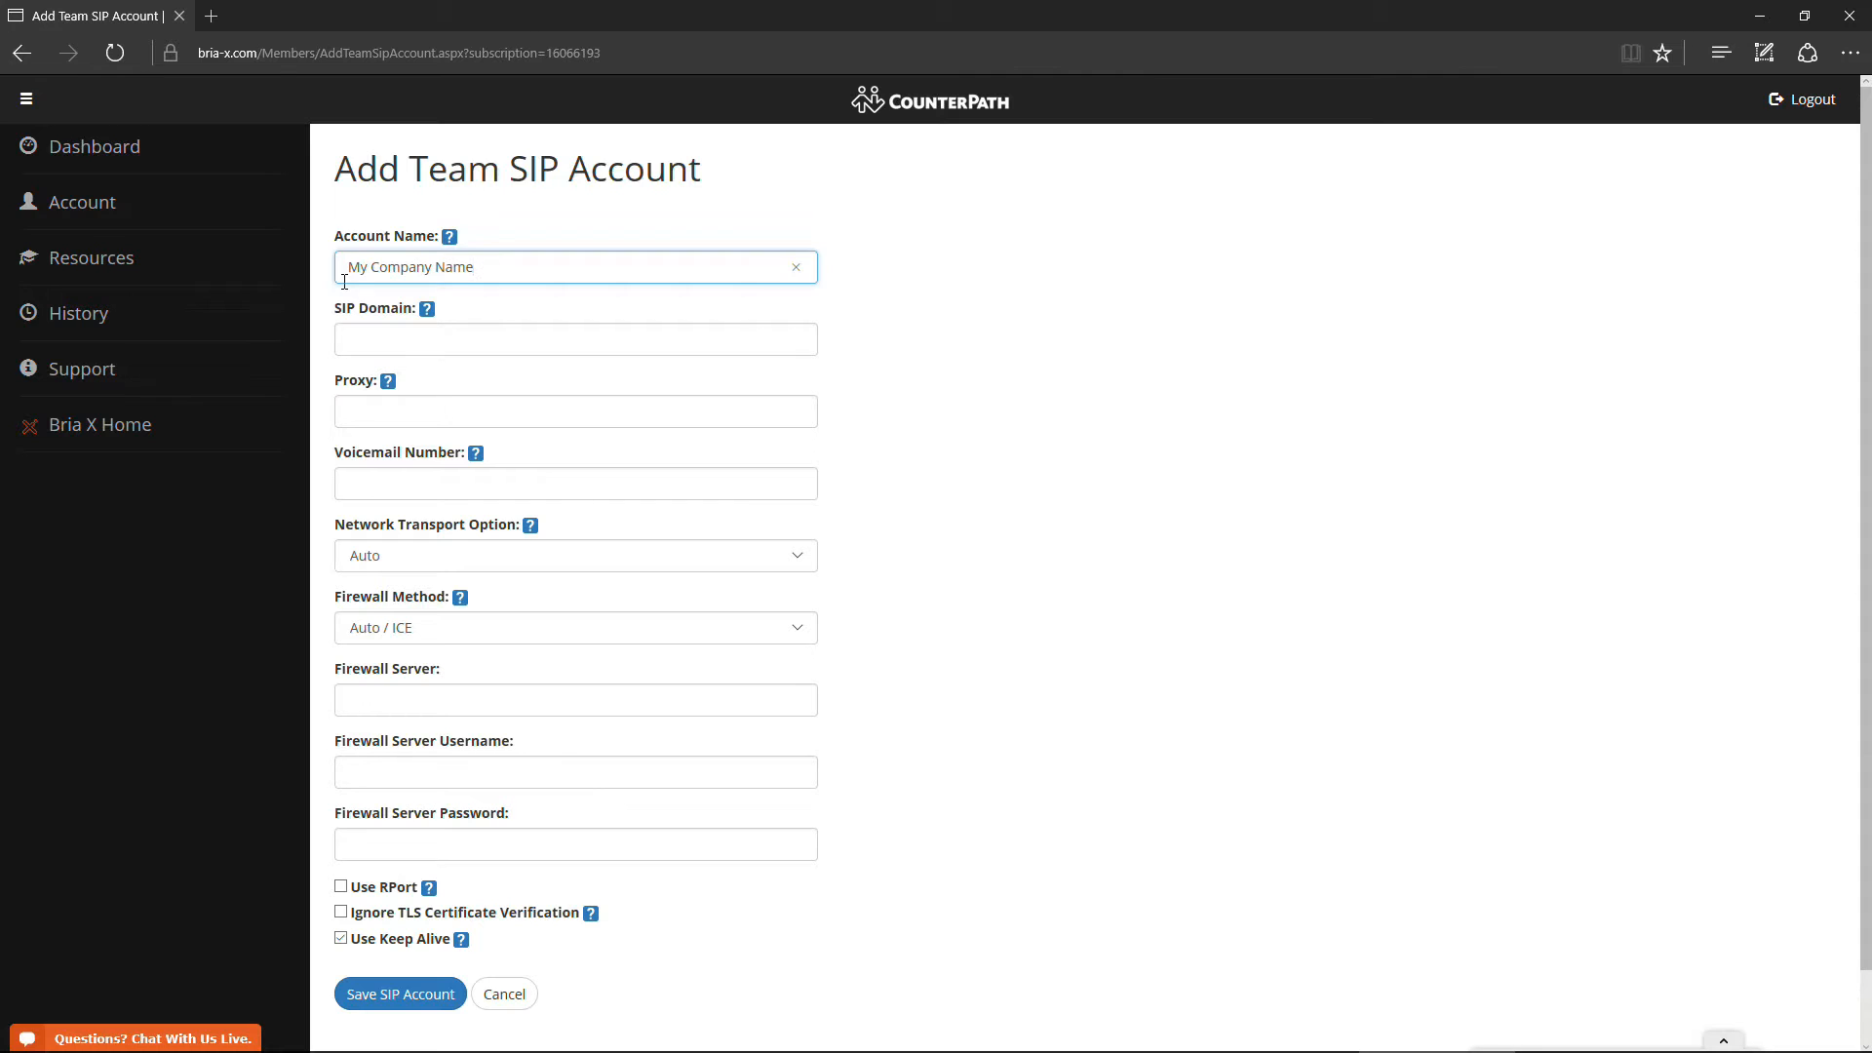
click(382, 333)
text(voip.comain.com)
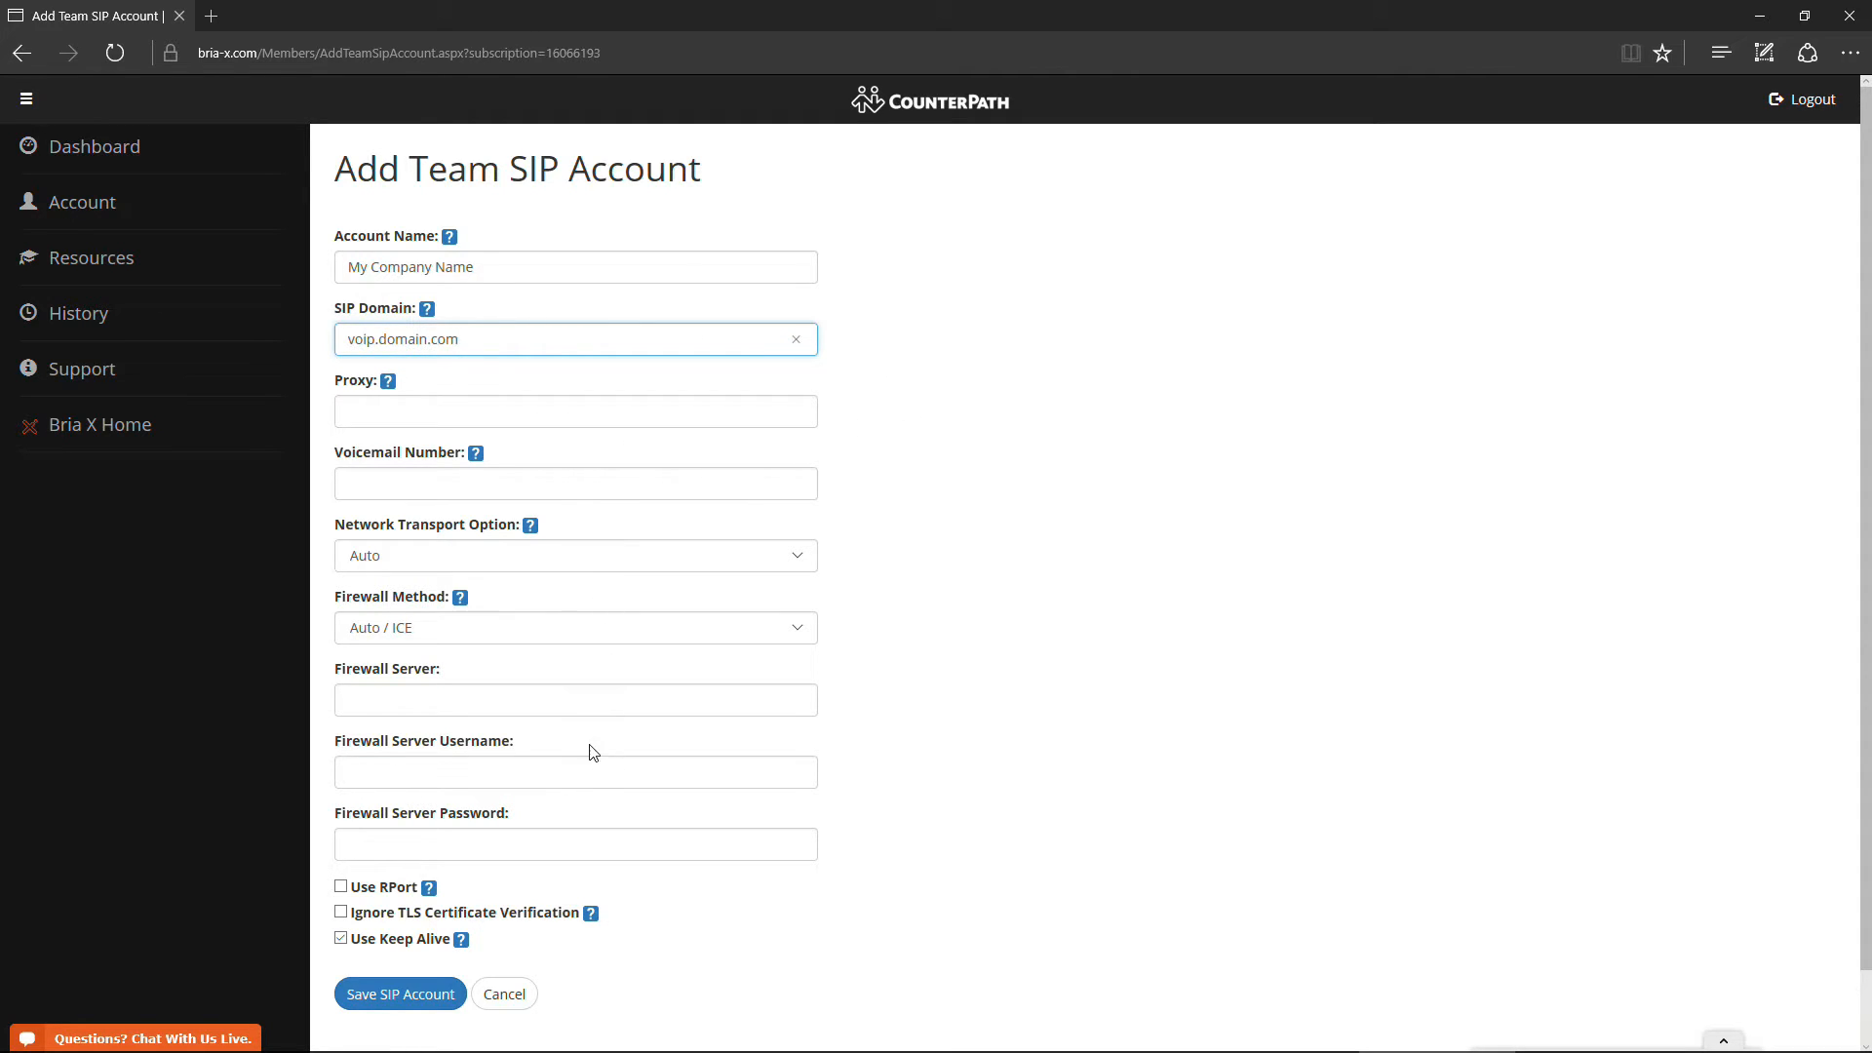
click(372, 994)
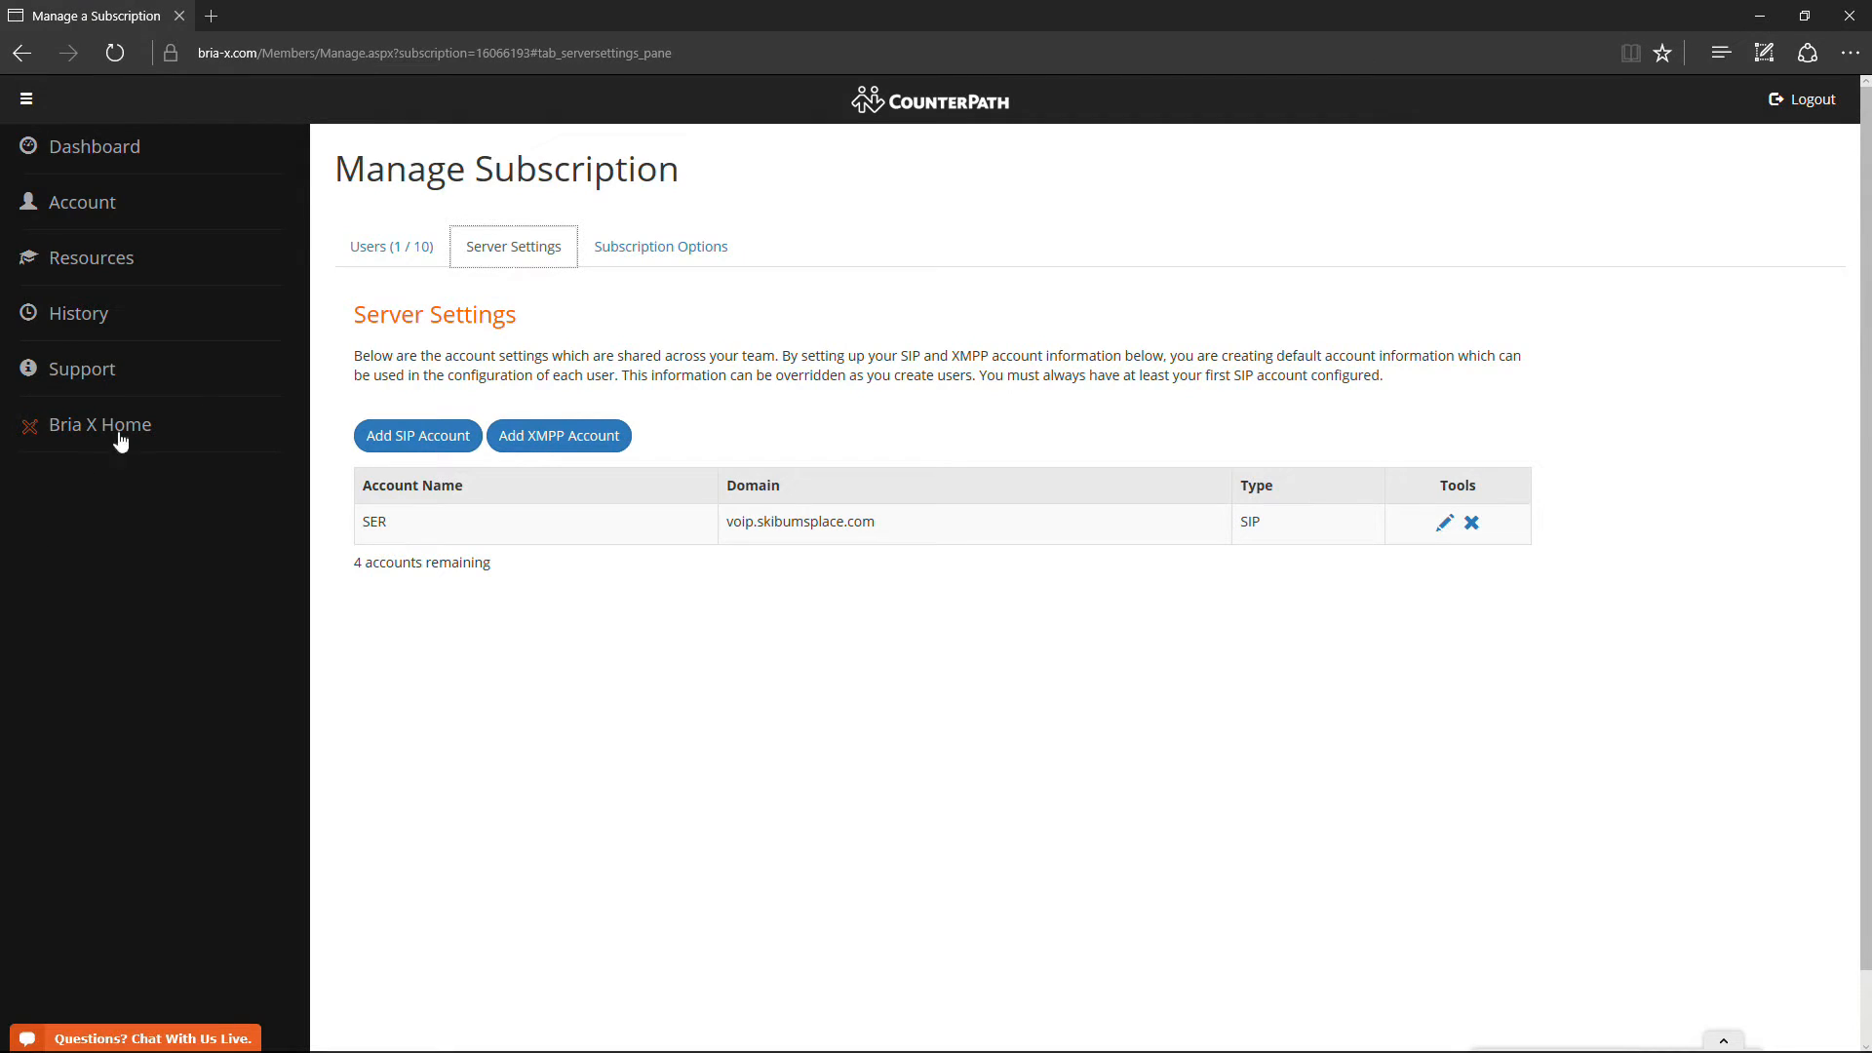
- From the Users list, open the existing user's details for editing
click(379, 259)
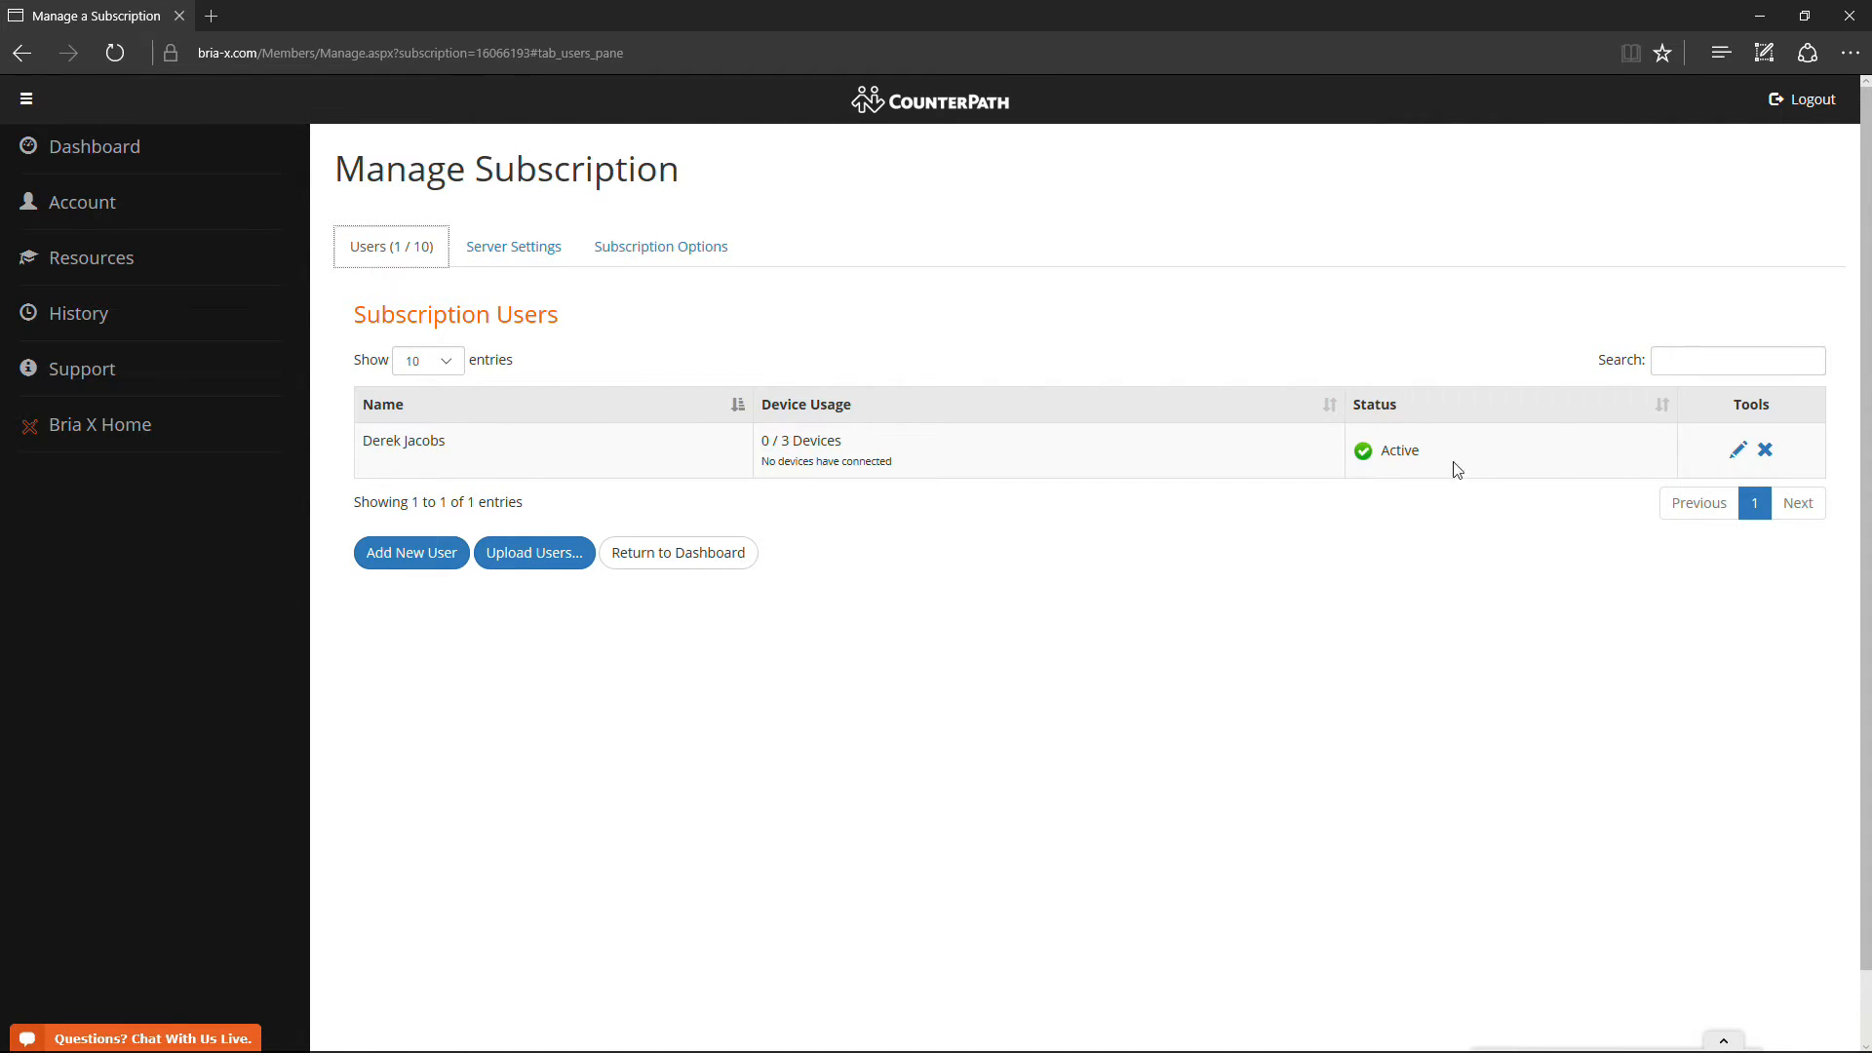
click(1740, 452)
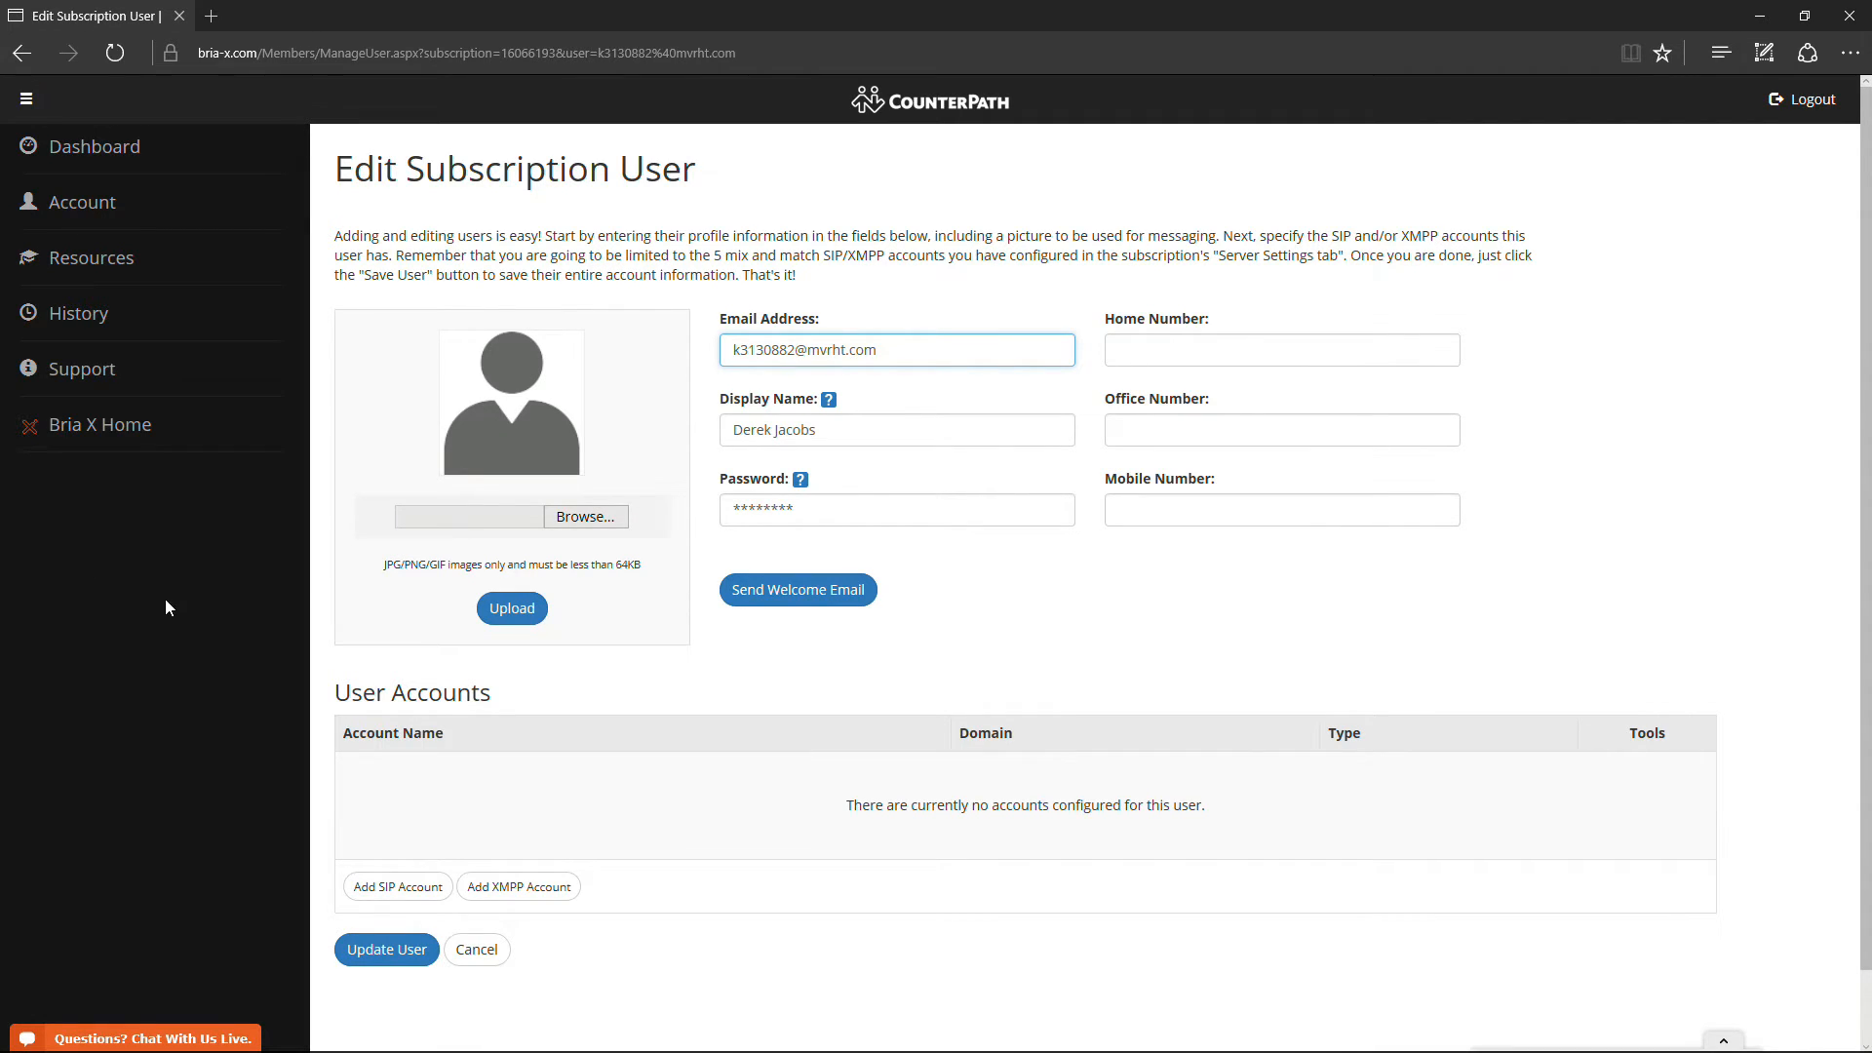
- Give the existing user a My Company Name SIP account with username 10 and its password, then update the user
click(388, 888)
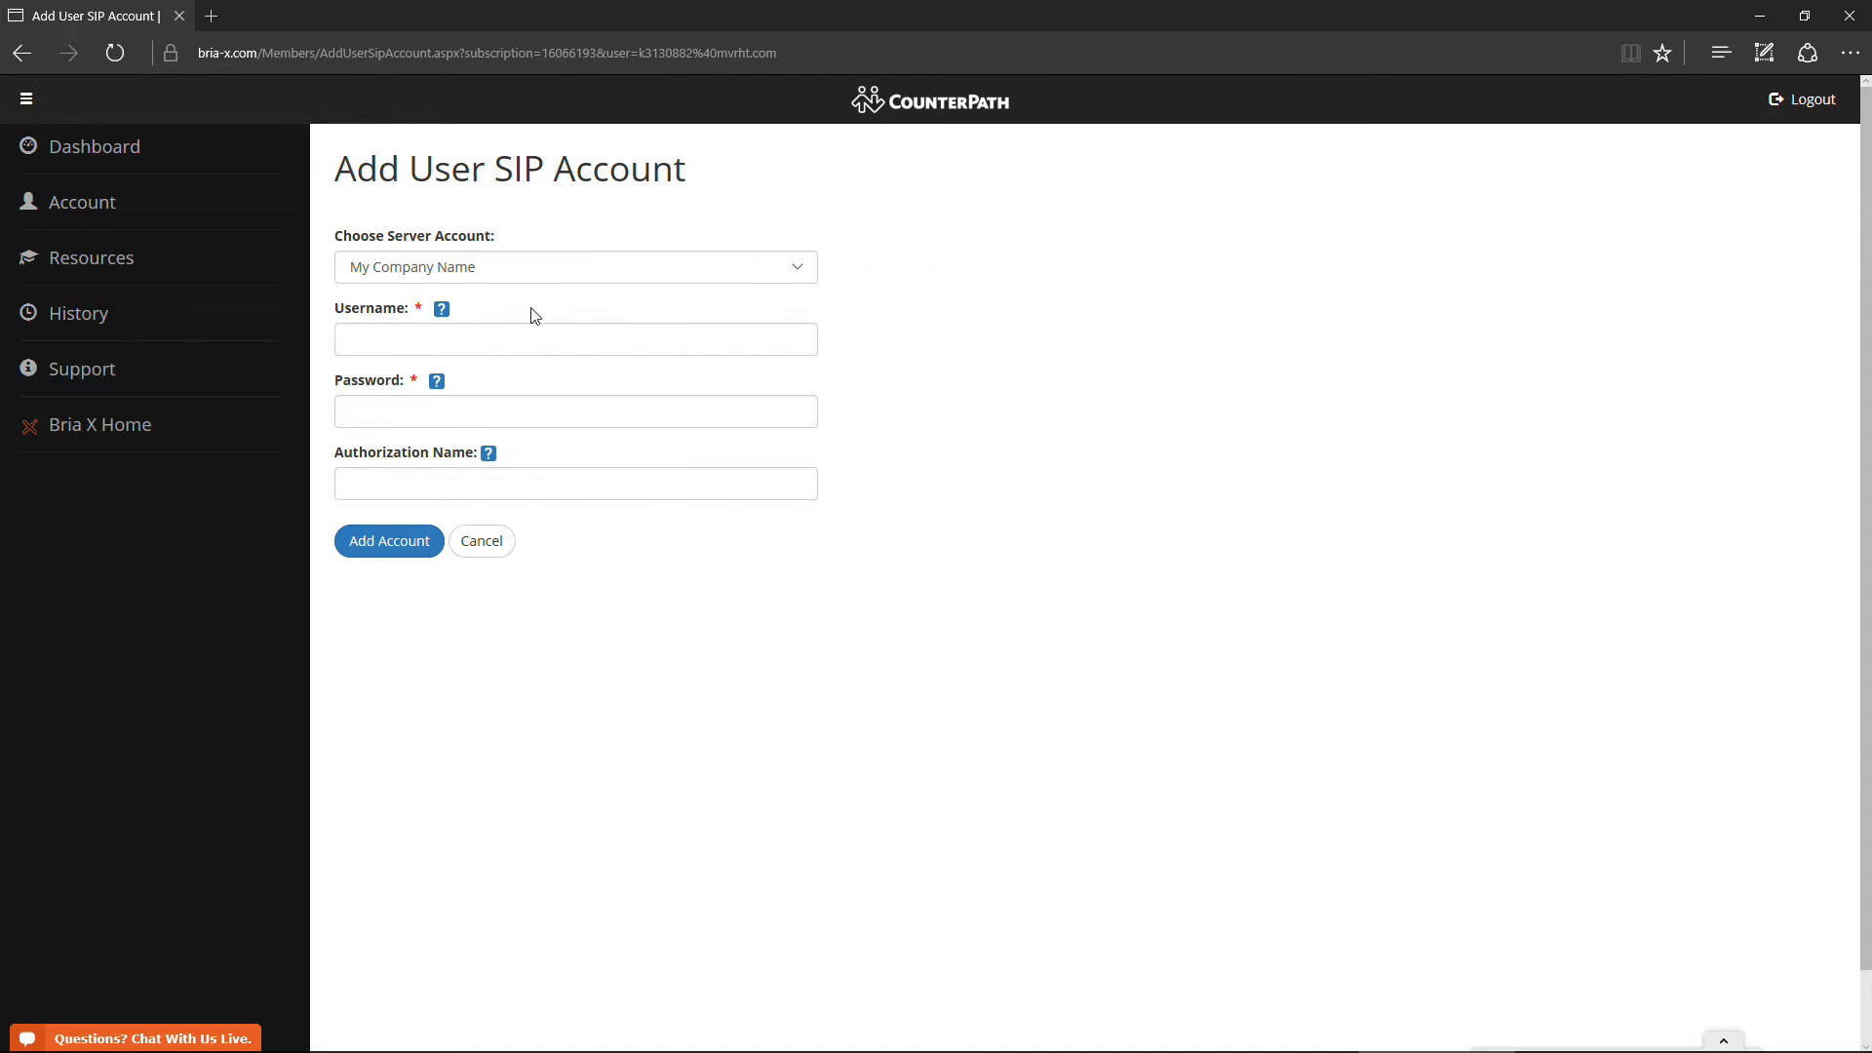
click(379, 337)
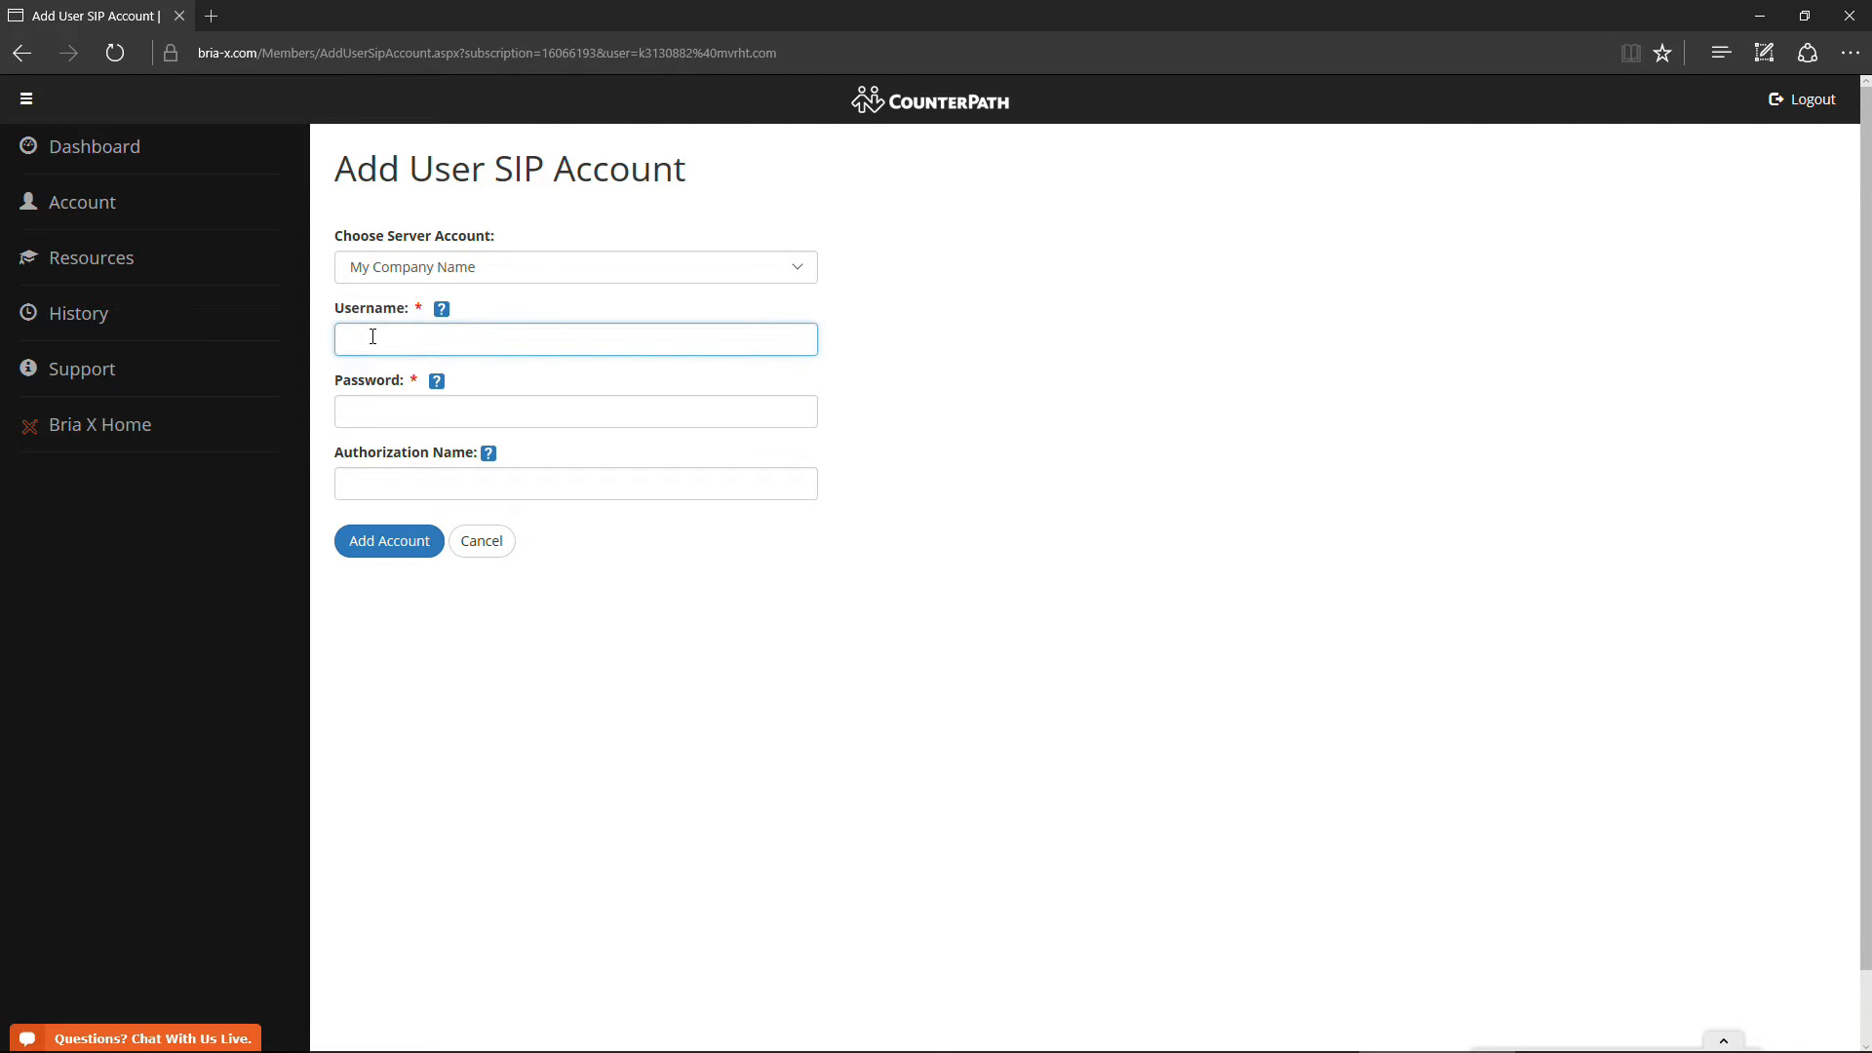
text(101)
key(Tab)
text(*********)
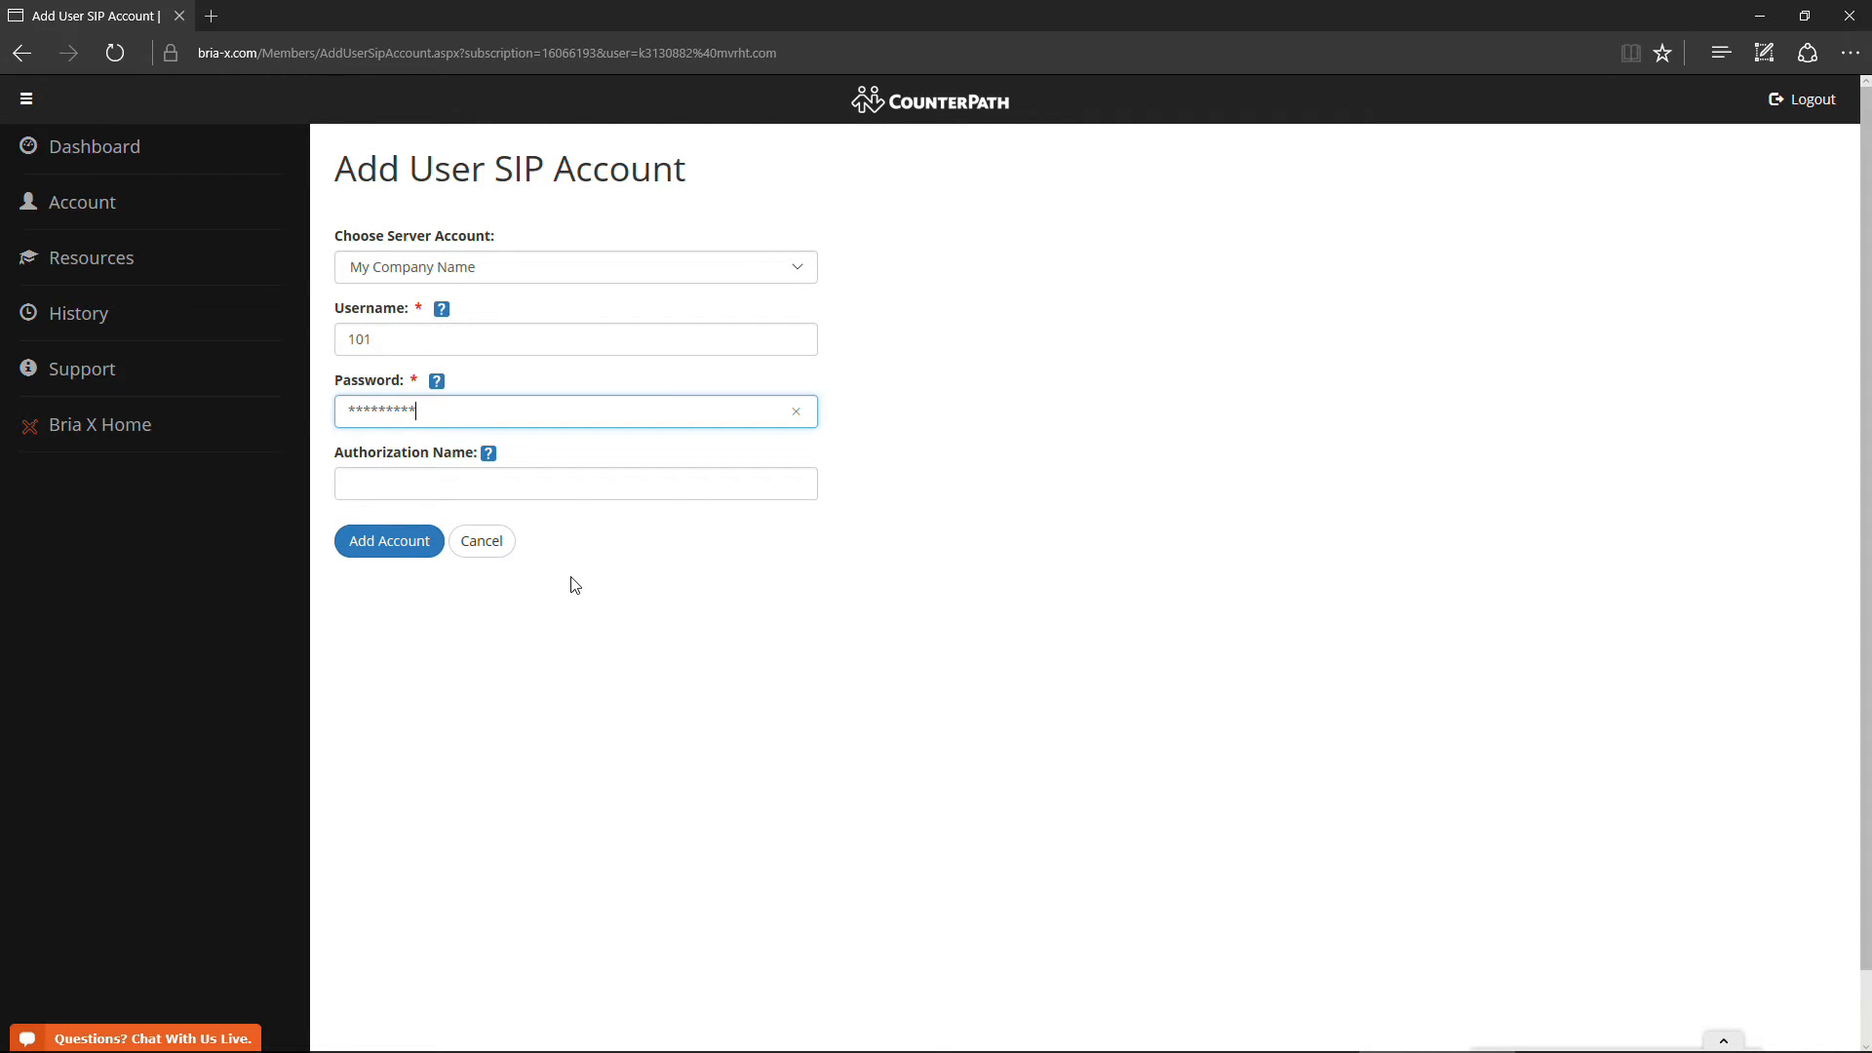
click(382, 542)
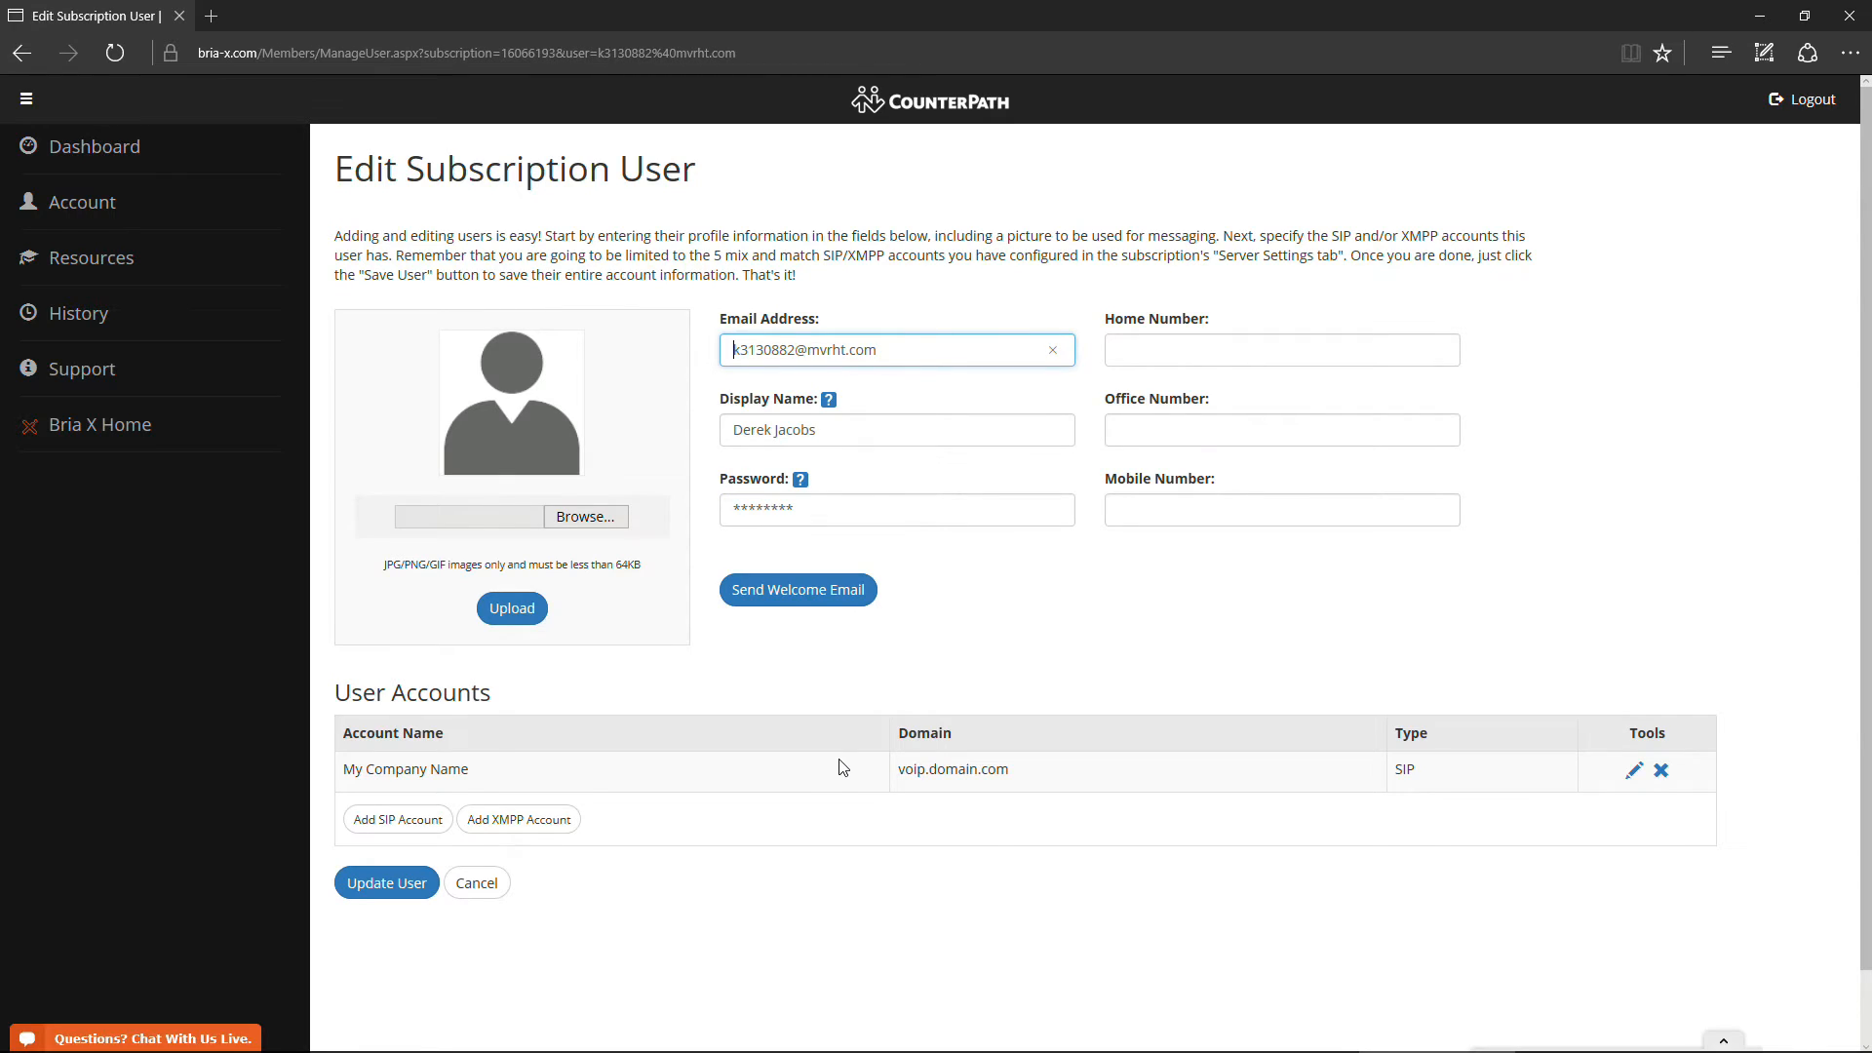
click(376, 887)
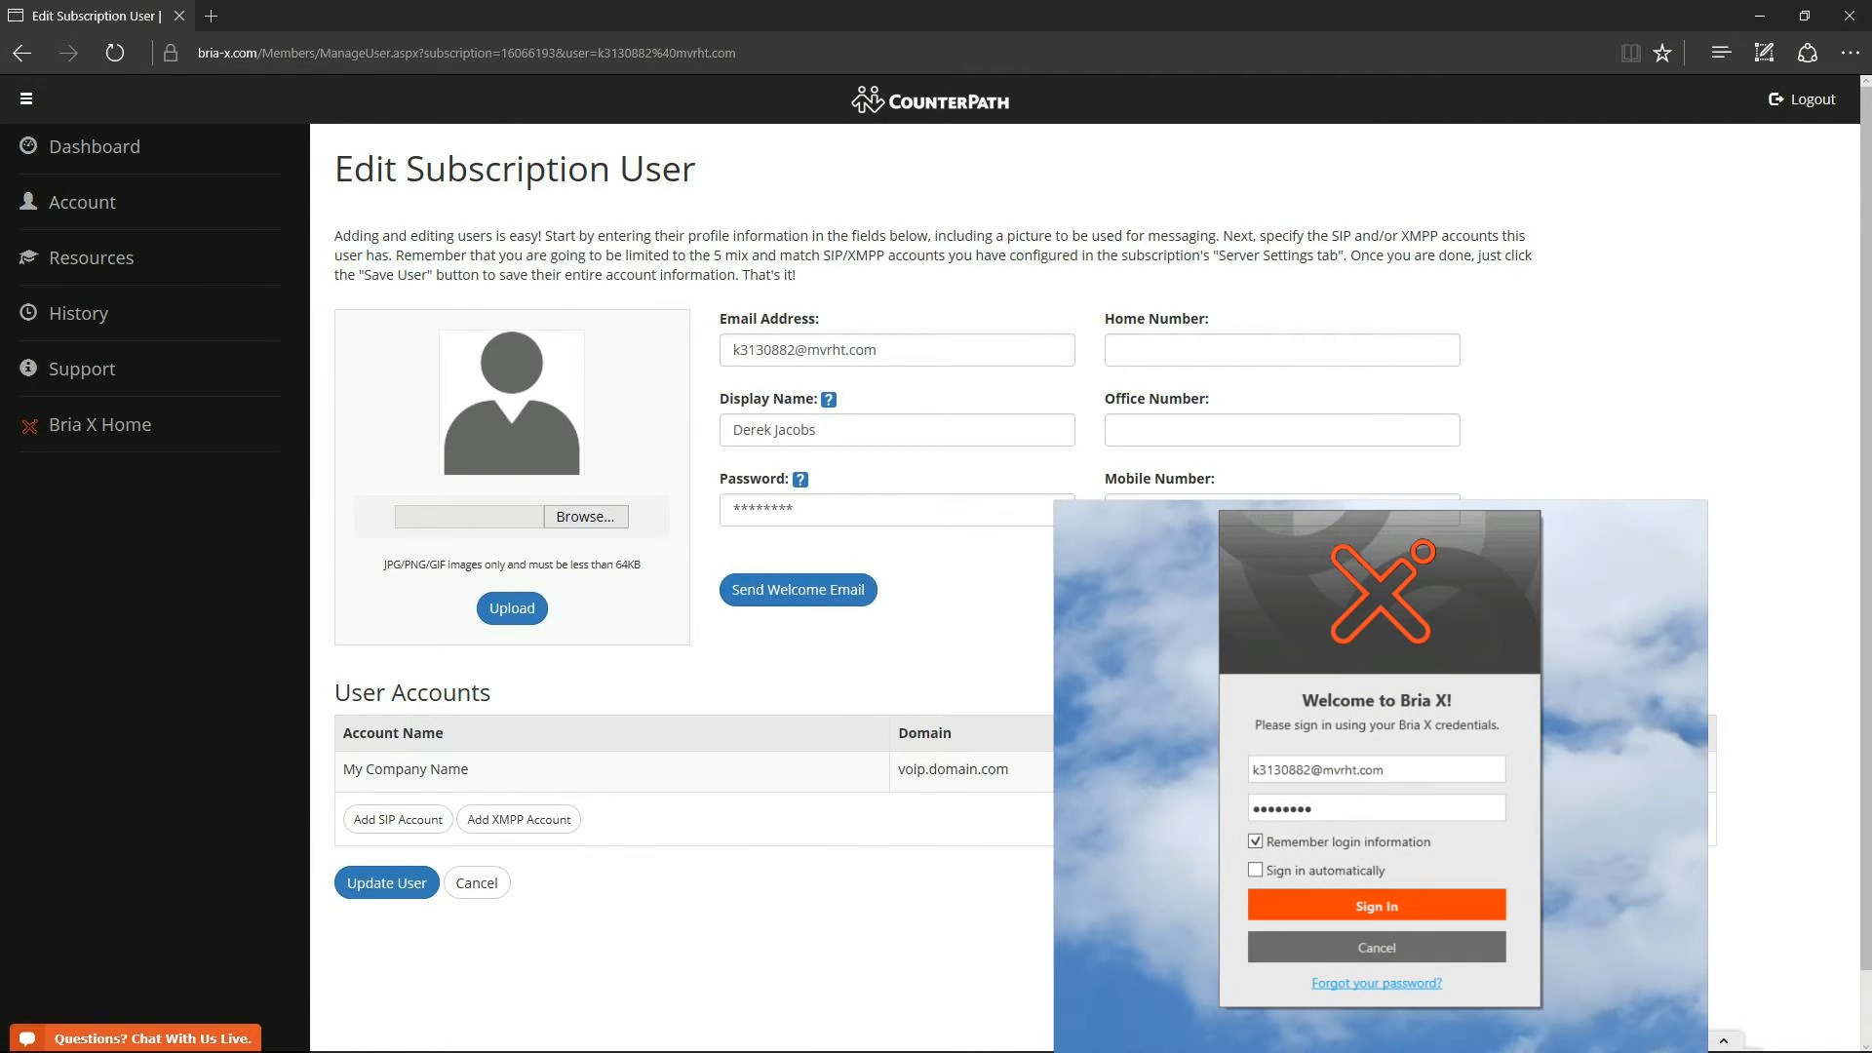
- Sign in to the Bria X desktop app with the first user's credentials
click(1468, 909)
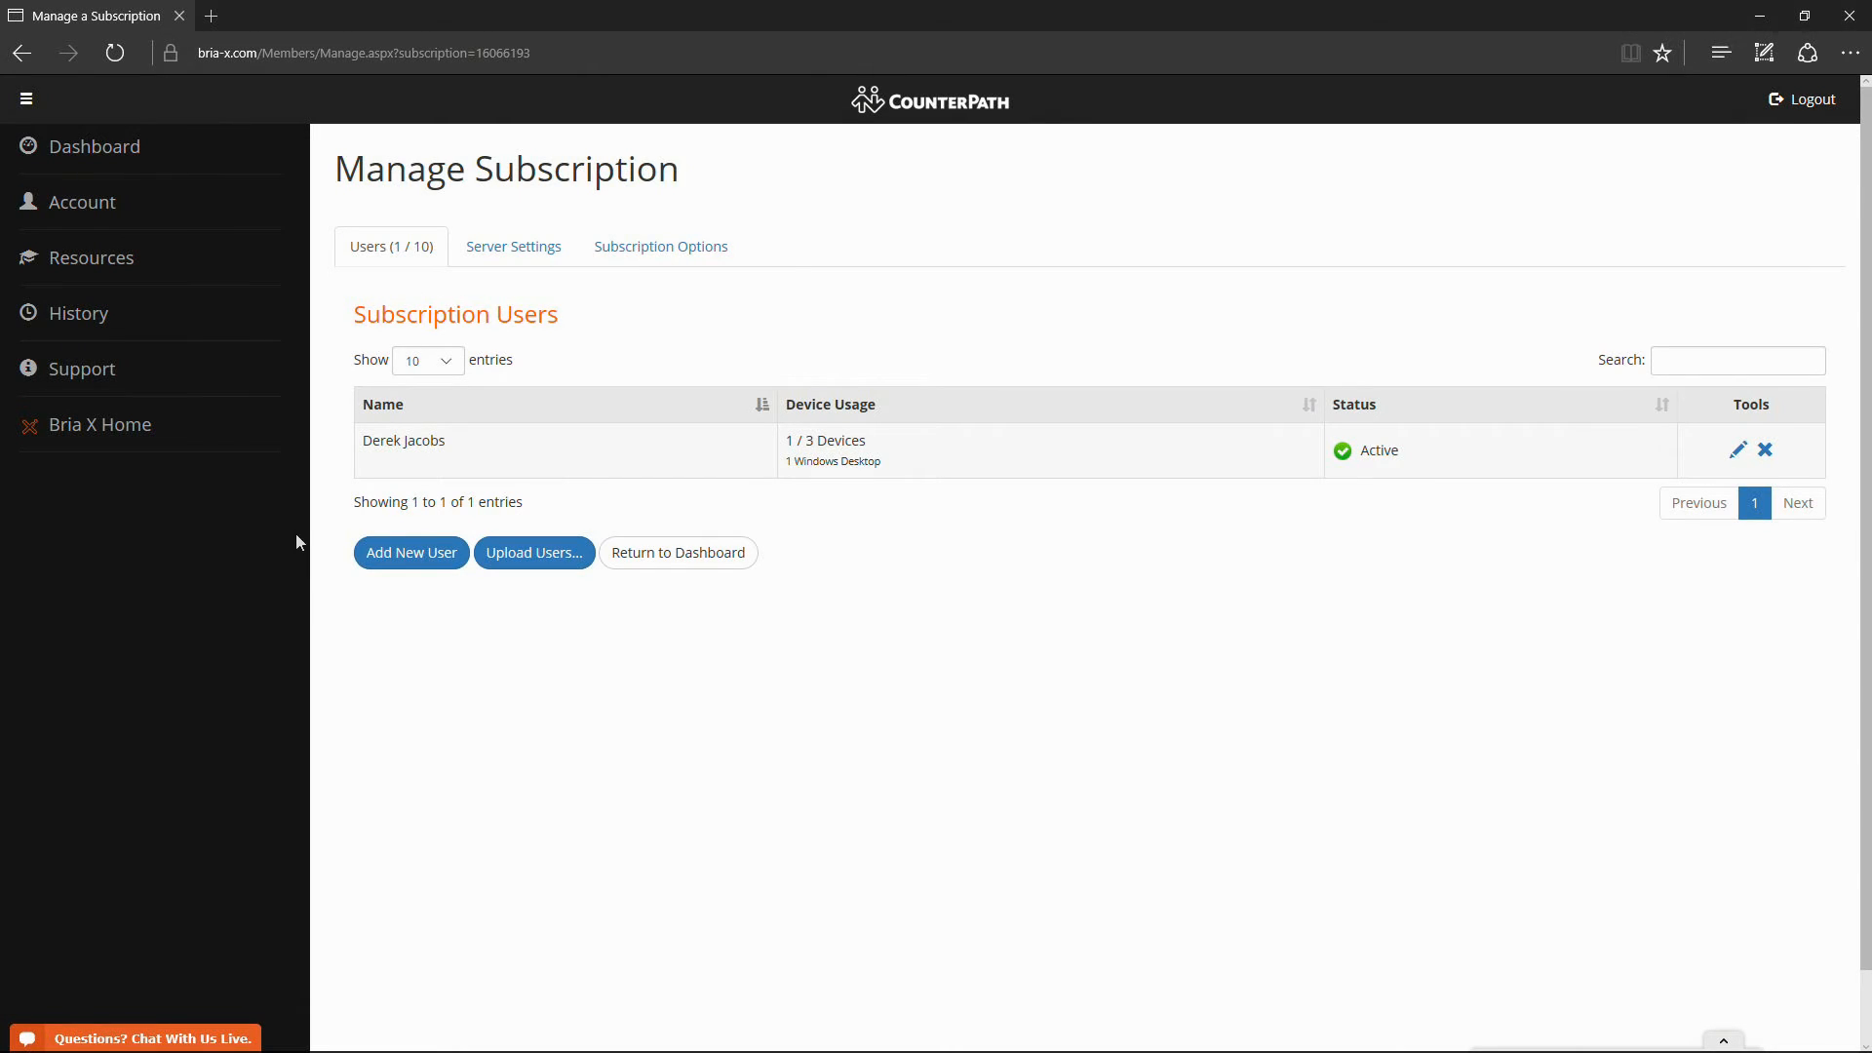
- Create a new user with a pasted e-mail, a display name and a password, then start their SIP account
click(398, 562)
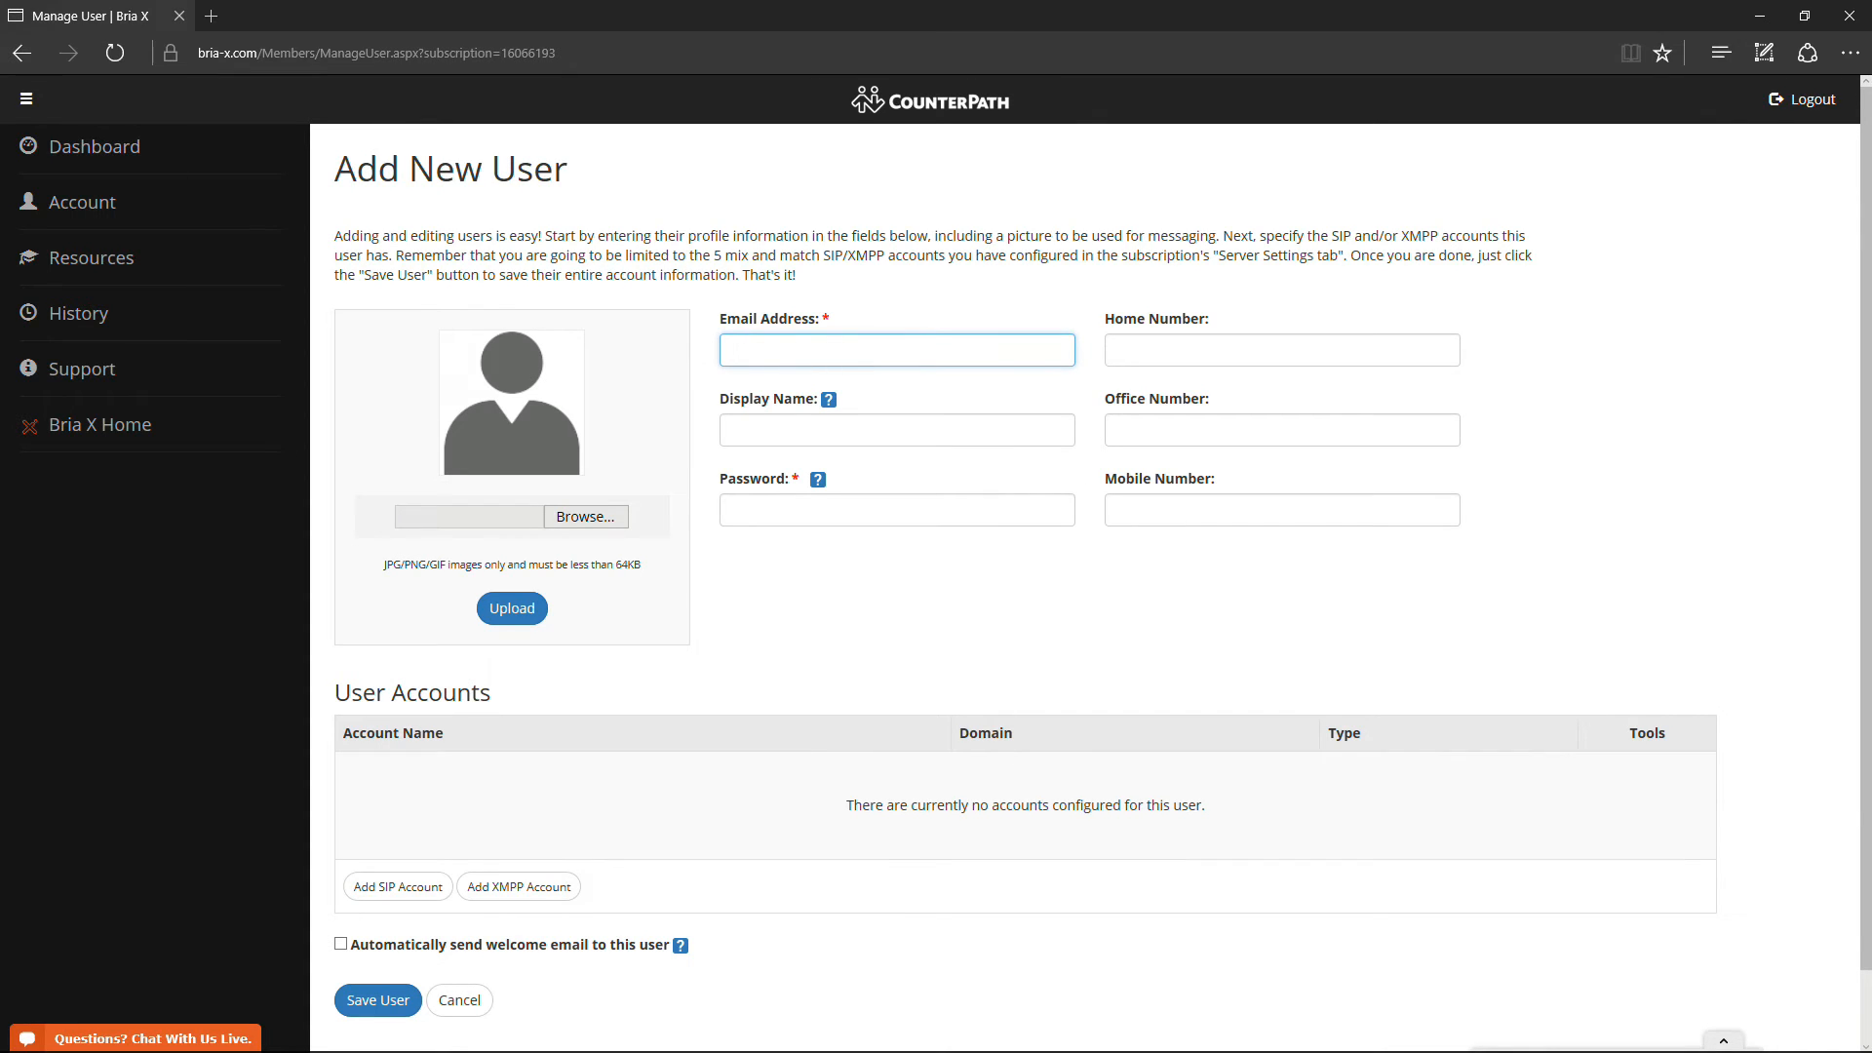
right_click(758, 353)
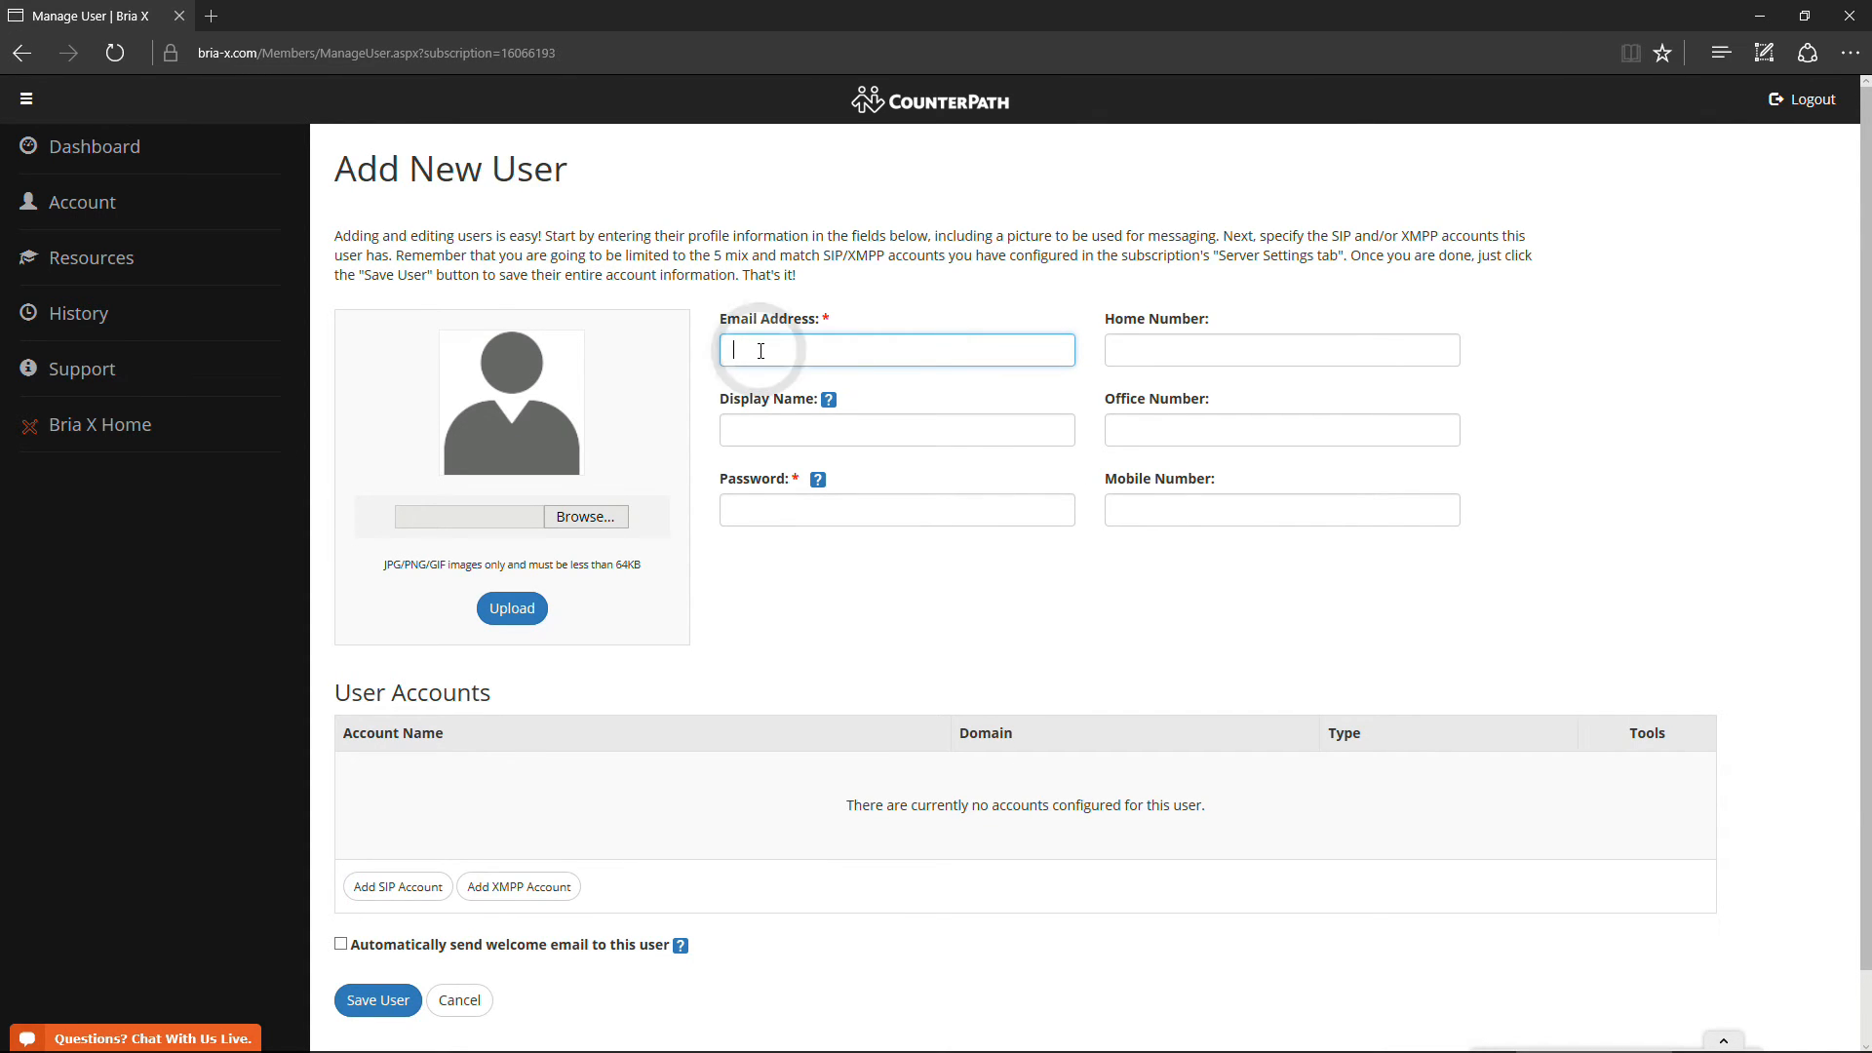
click(788, 406)
click(727, 432)
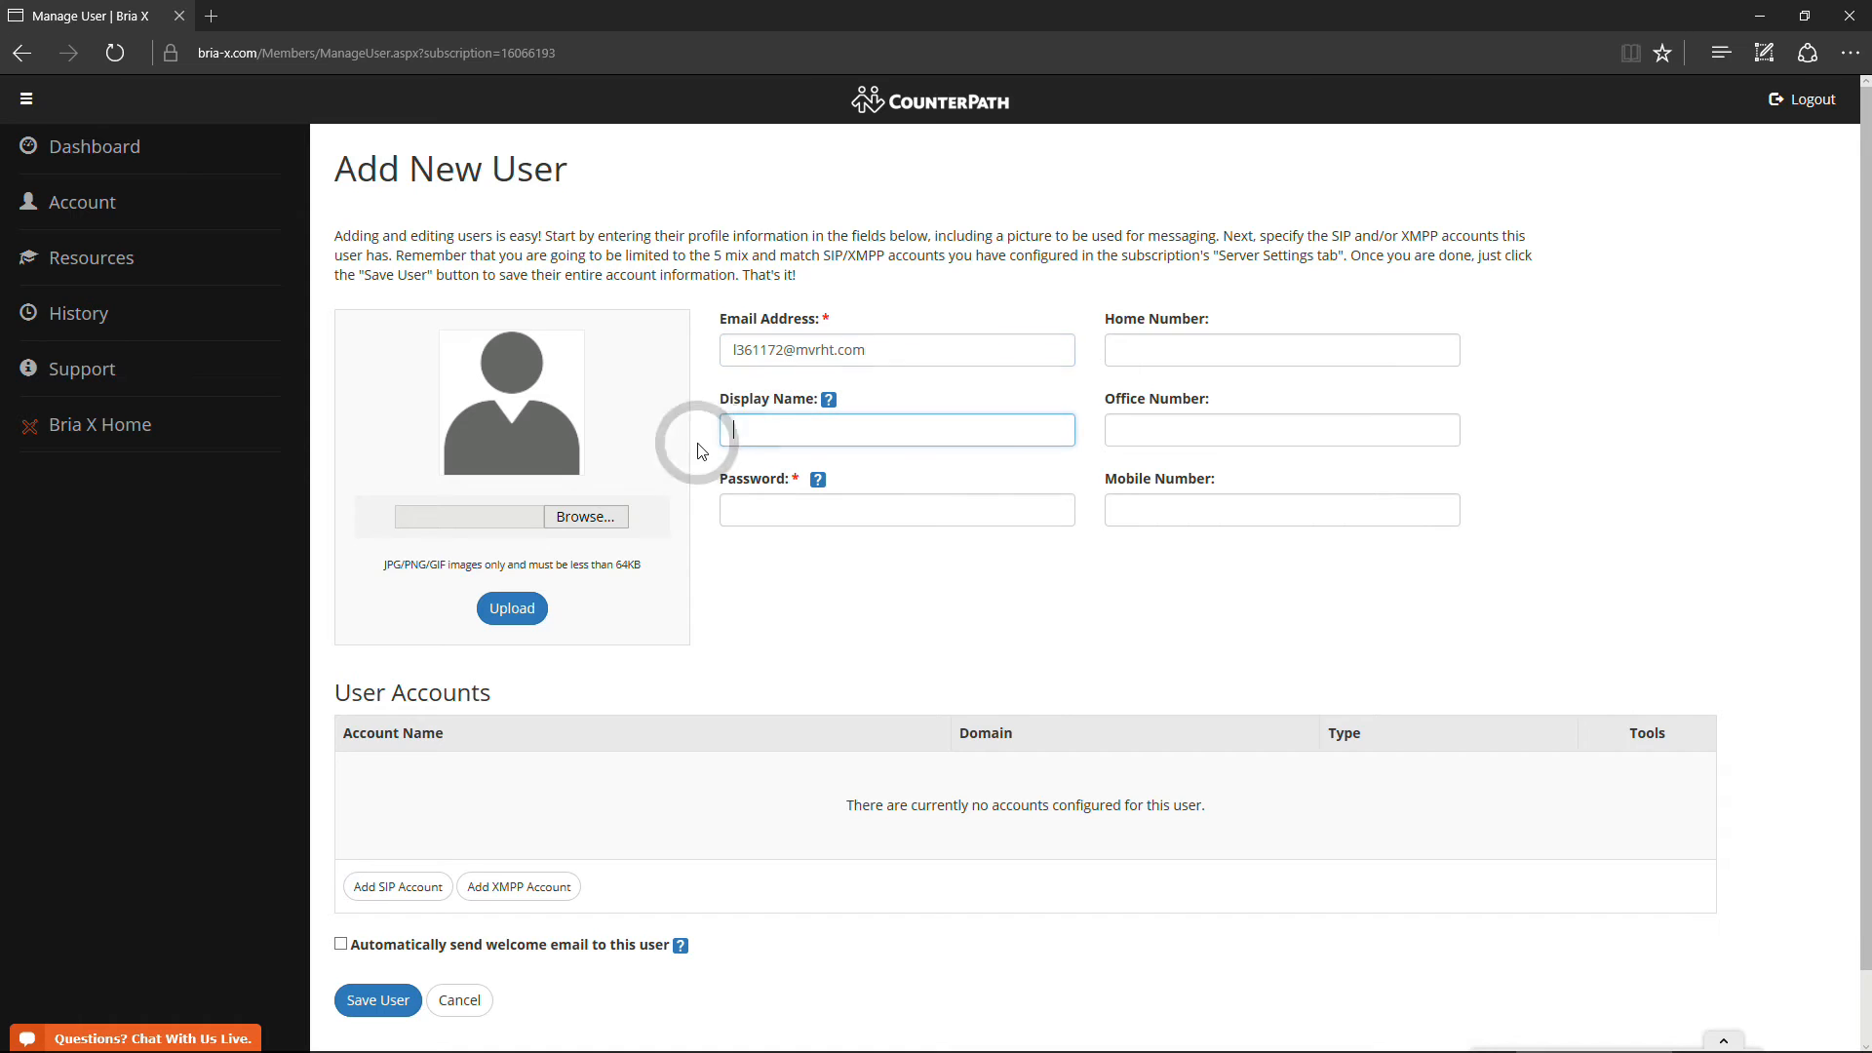
text(Ji)
text(ll)
click(775, 510)
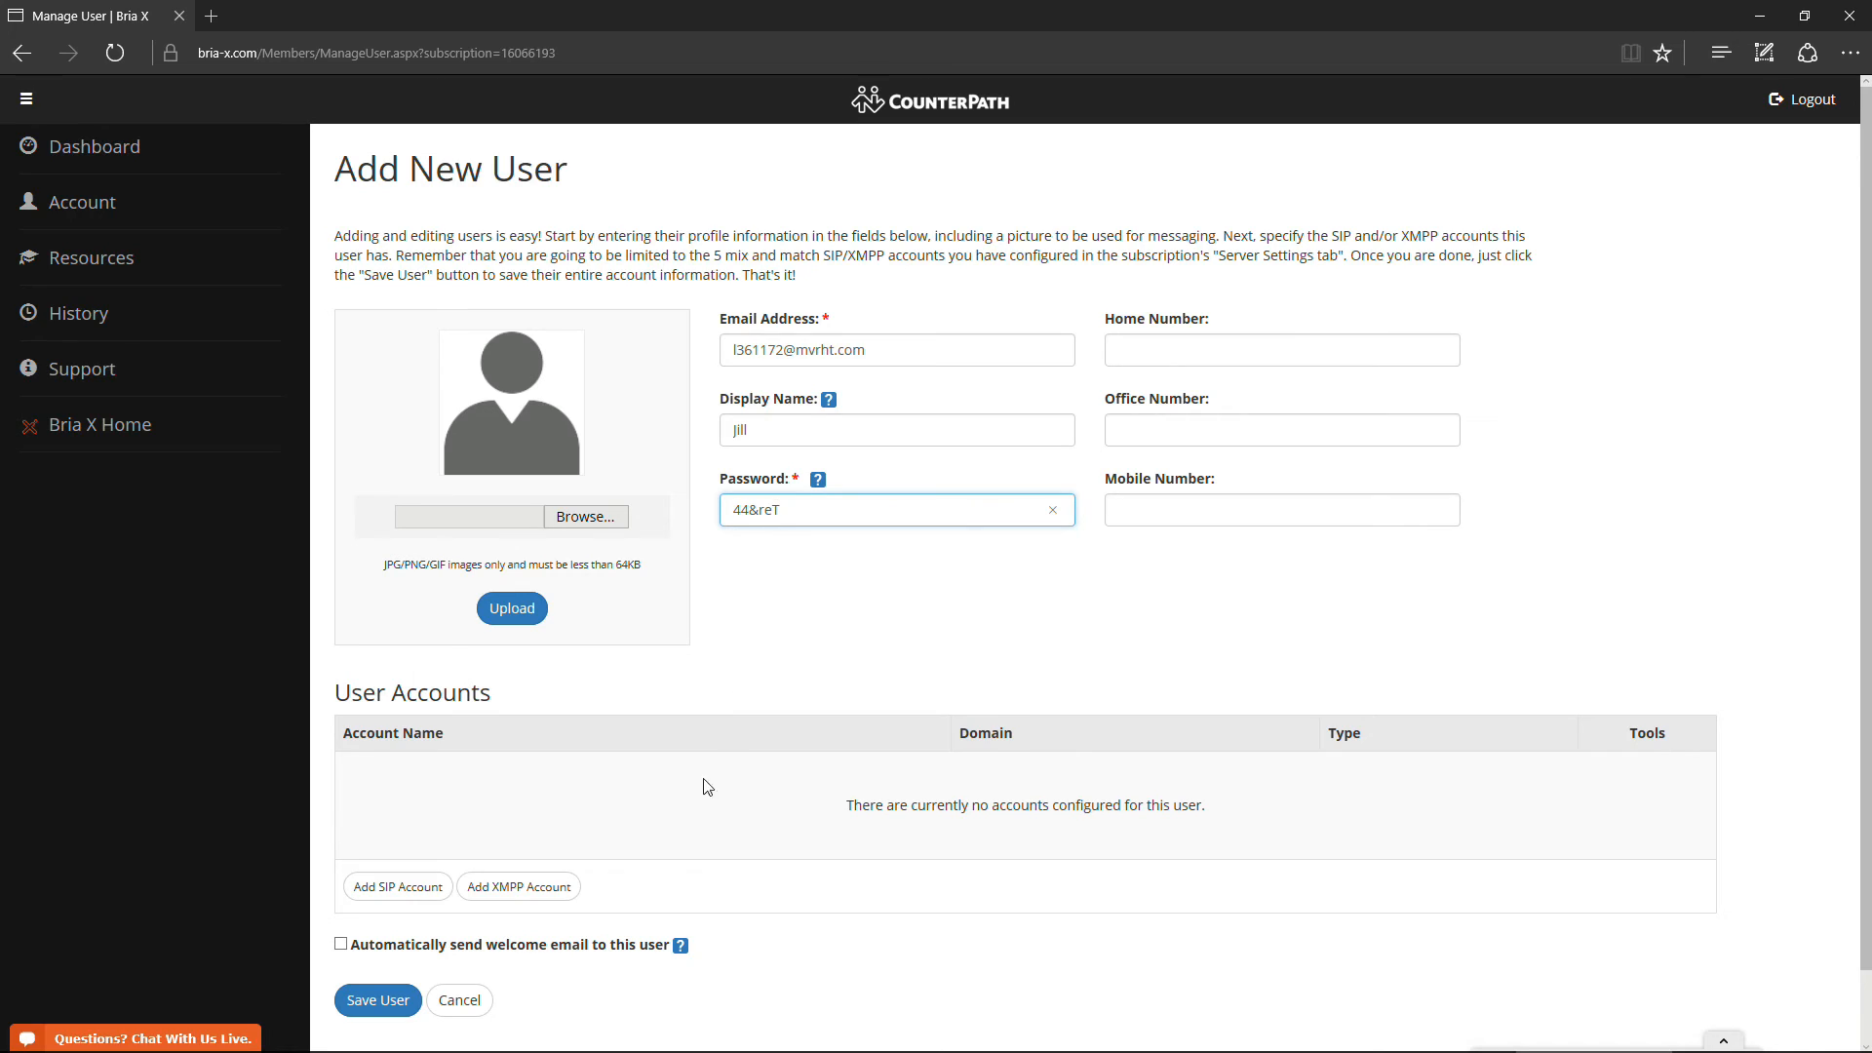
click(385, 887)
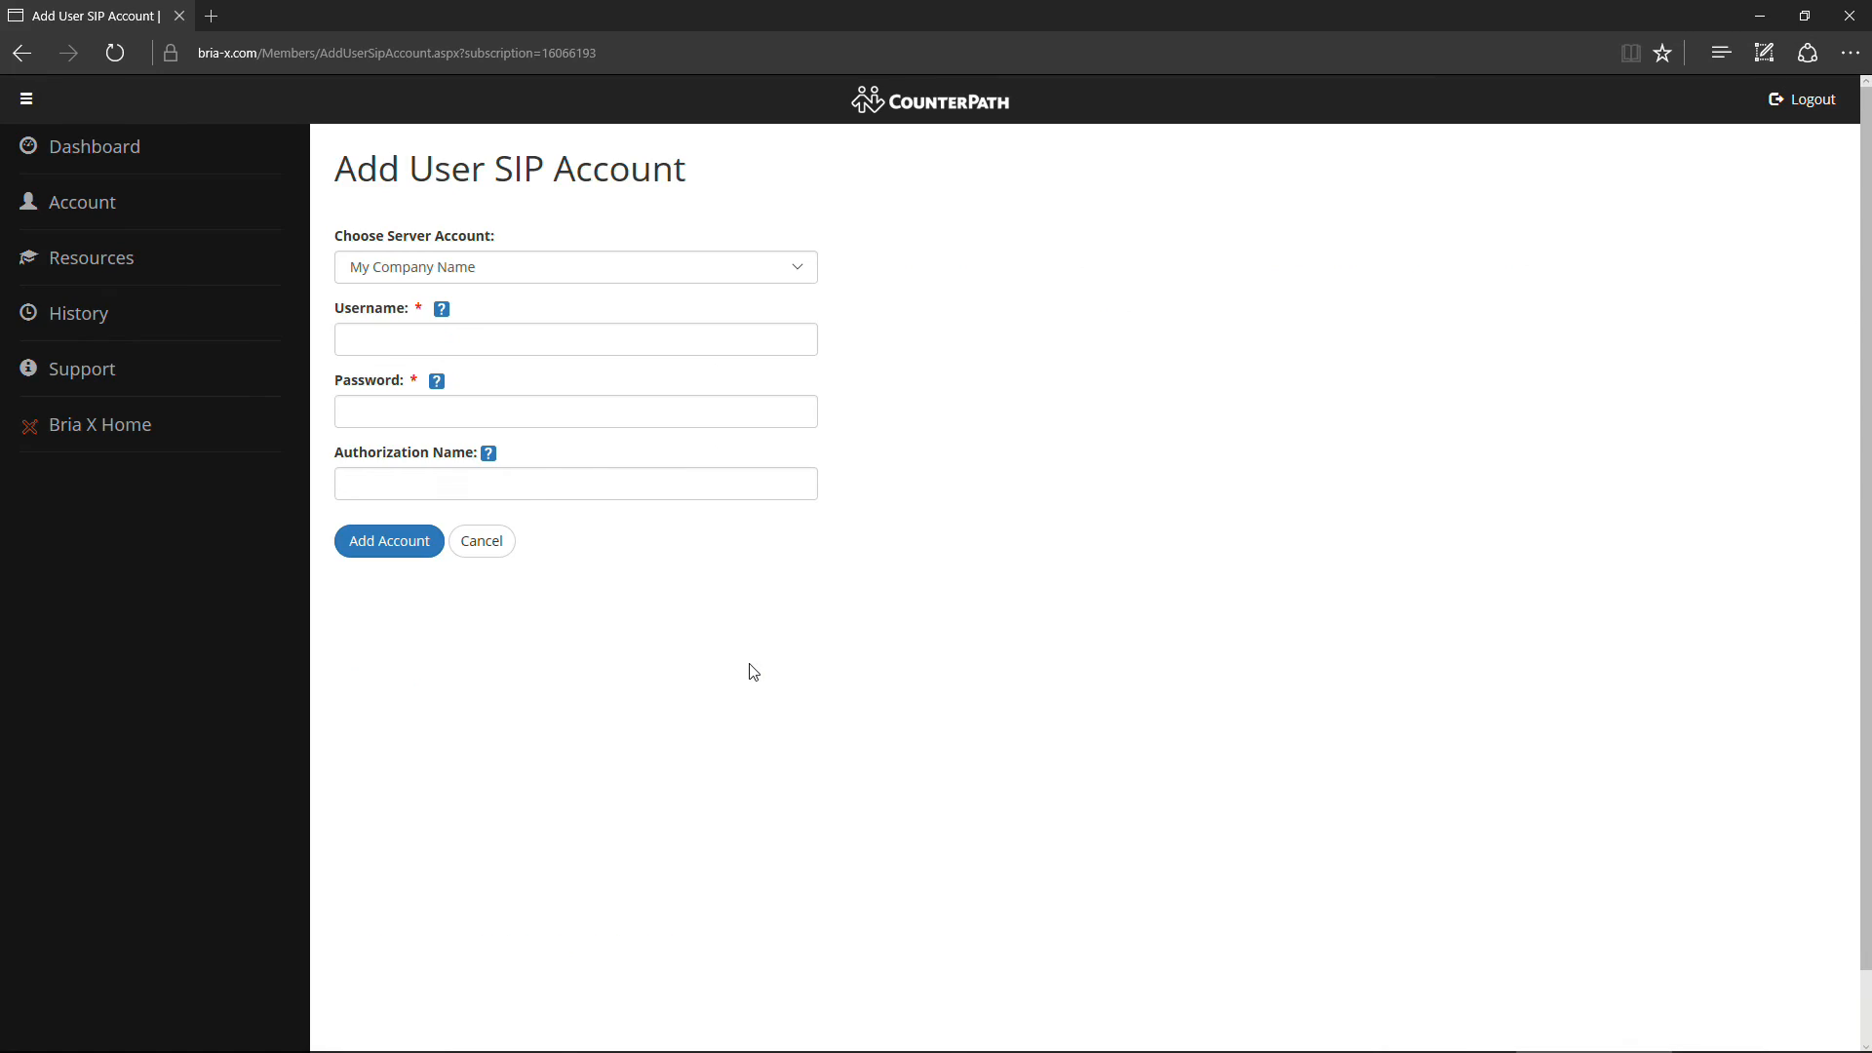
- Add a SIP account with username 1 and its password to the new user
click(420, 335)
text(101)
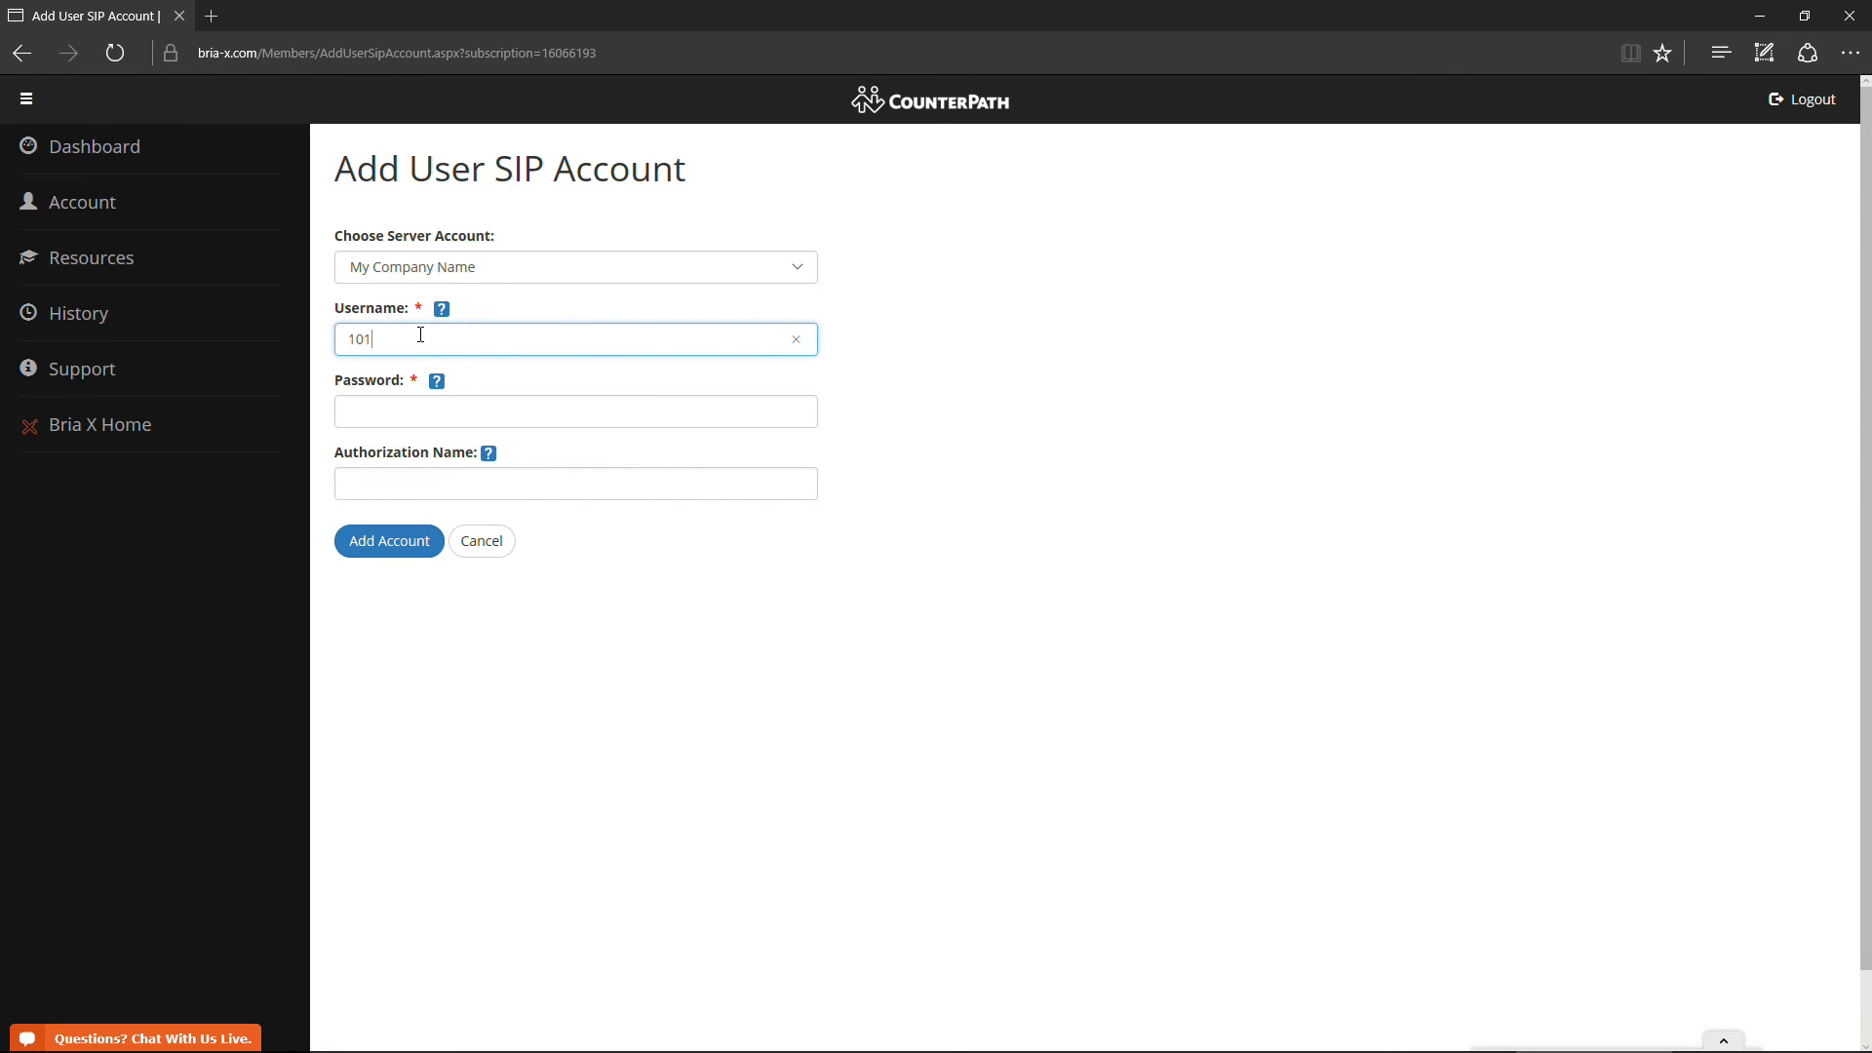
key(Tab)
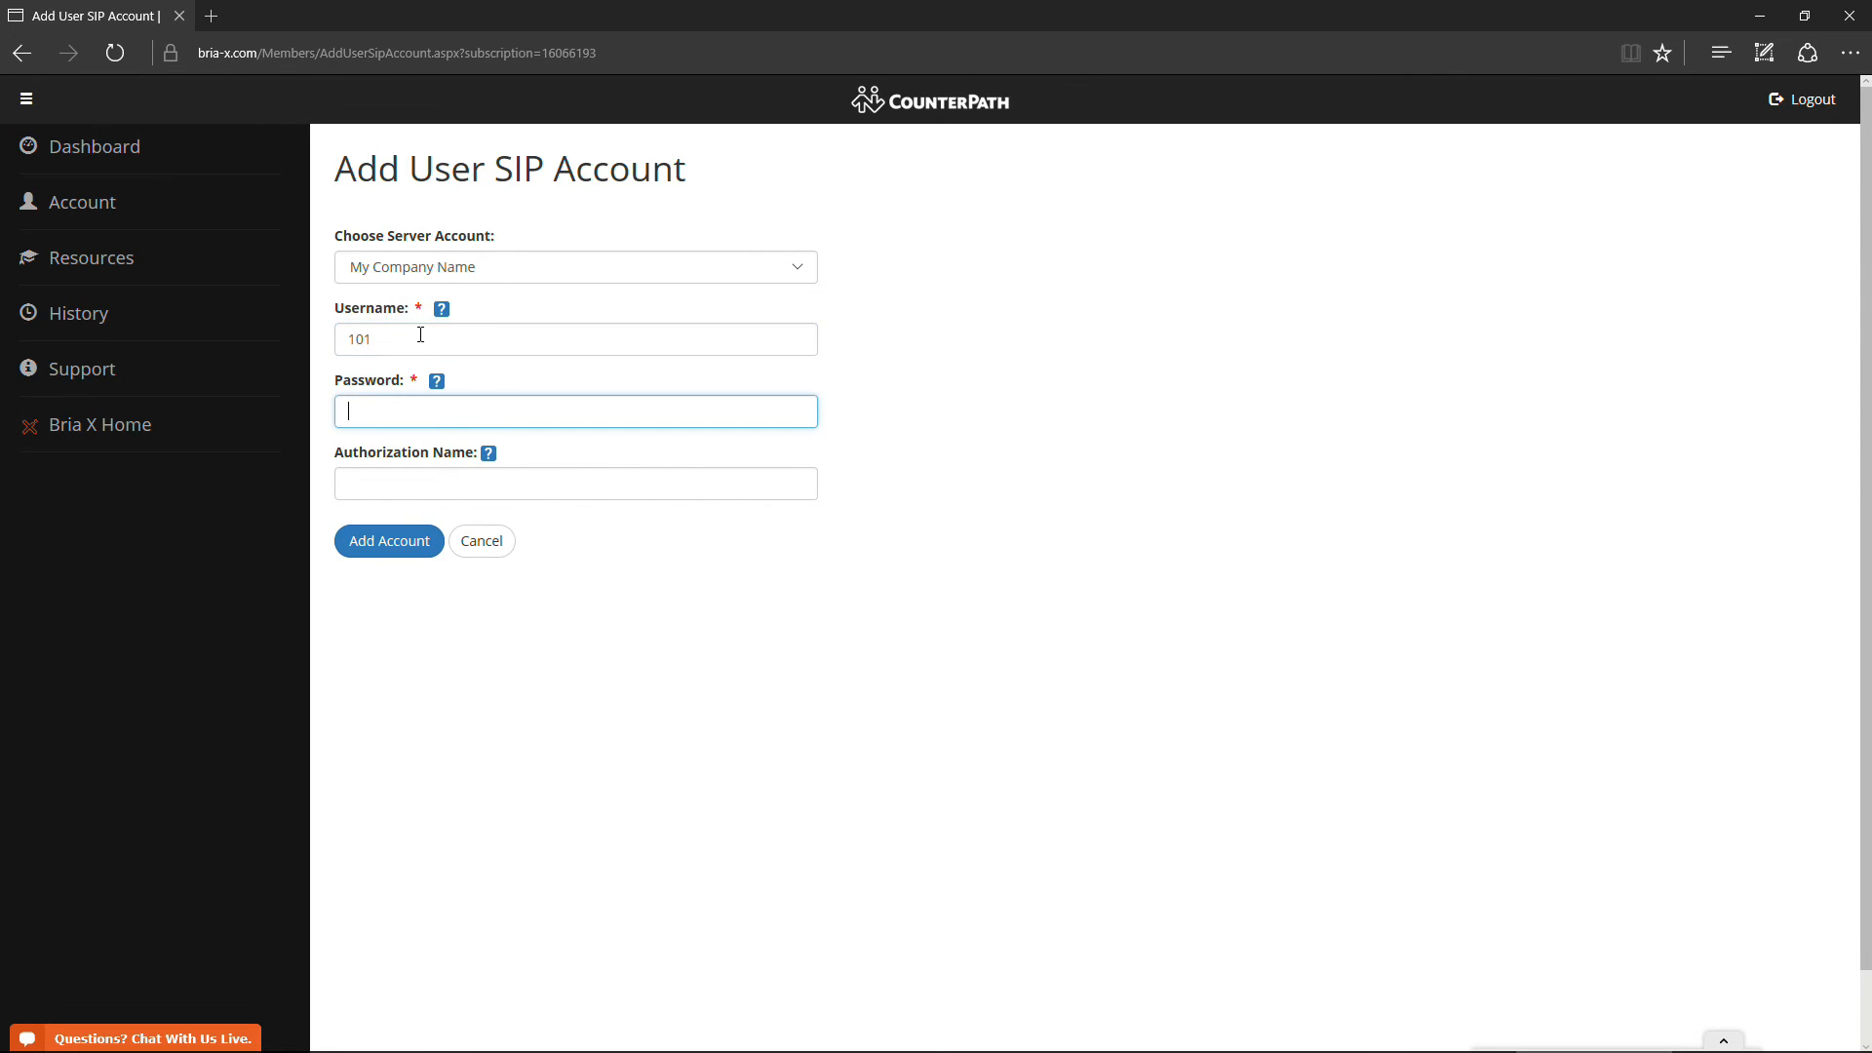
text(*****)
click(399, 546)
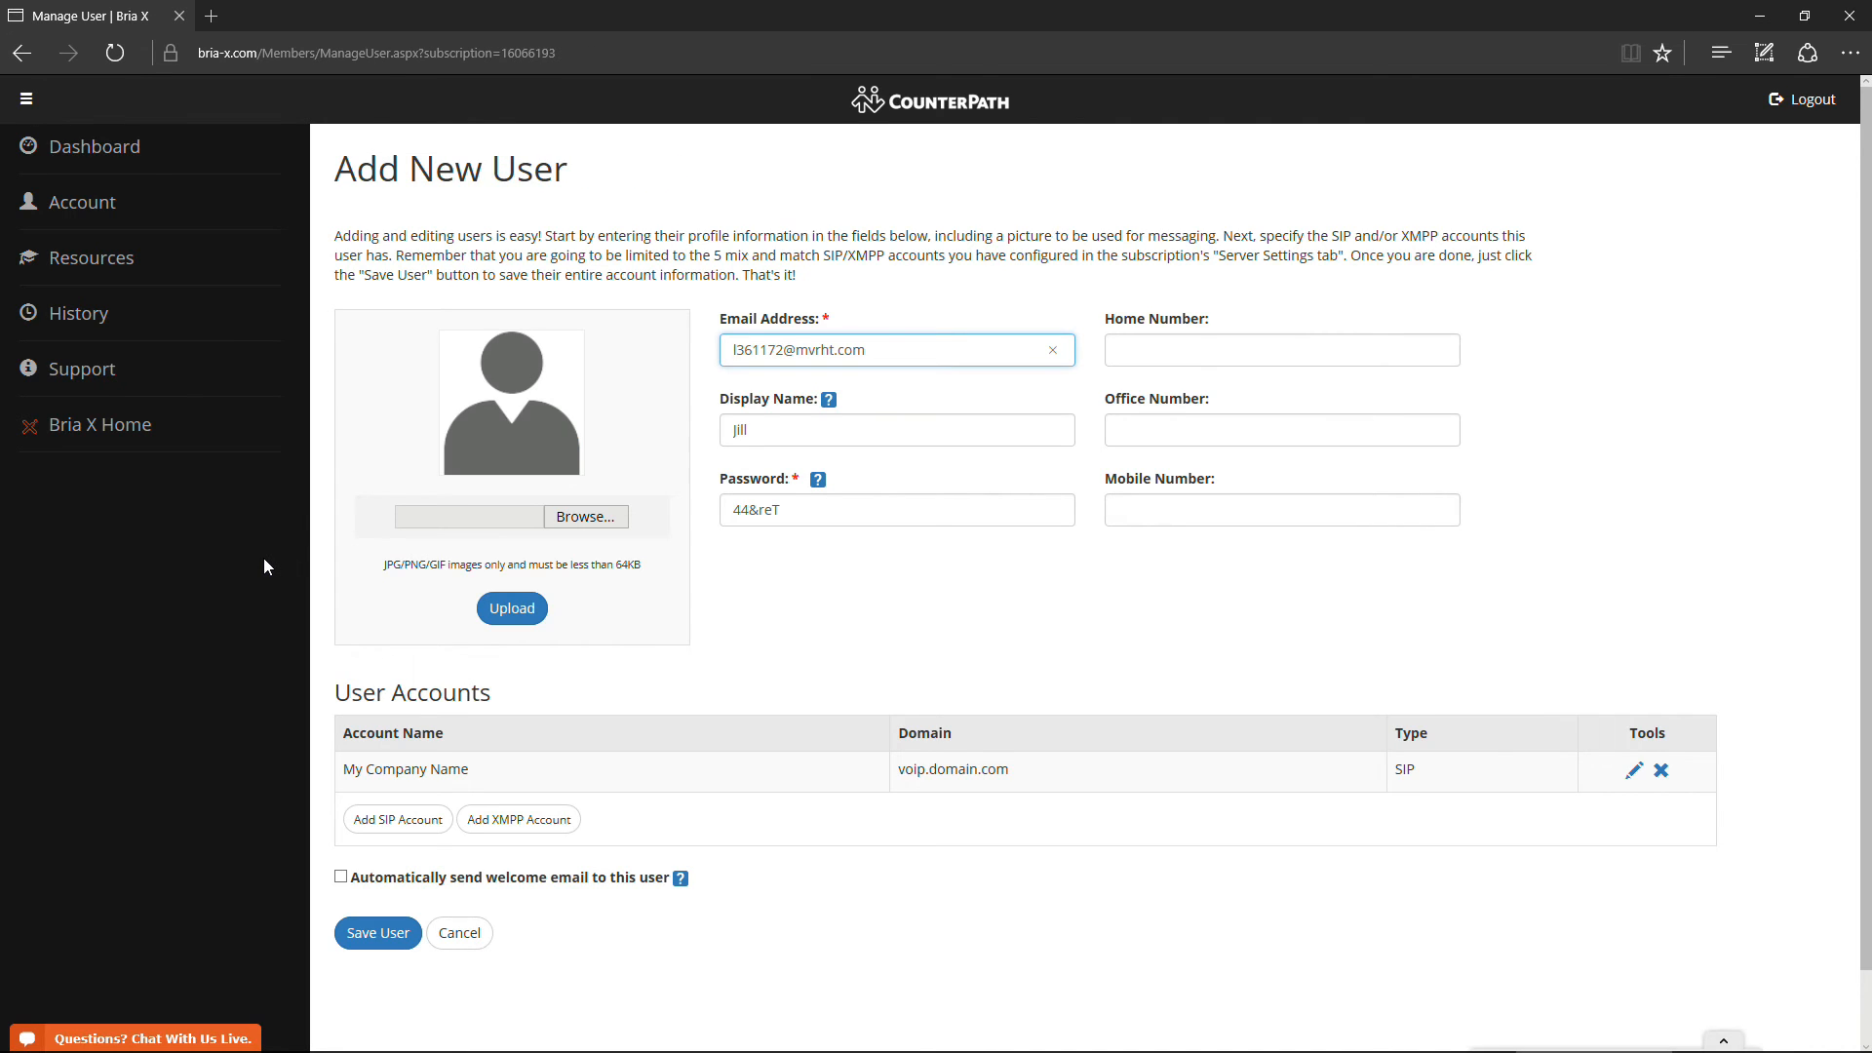
- Turn on the automatic welcome email for the new user and save them
click(341, 878)
click(897, 349)
click(317, 906)
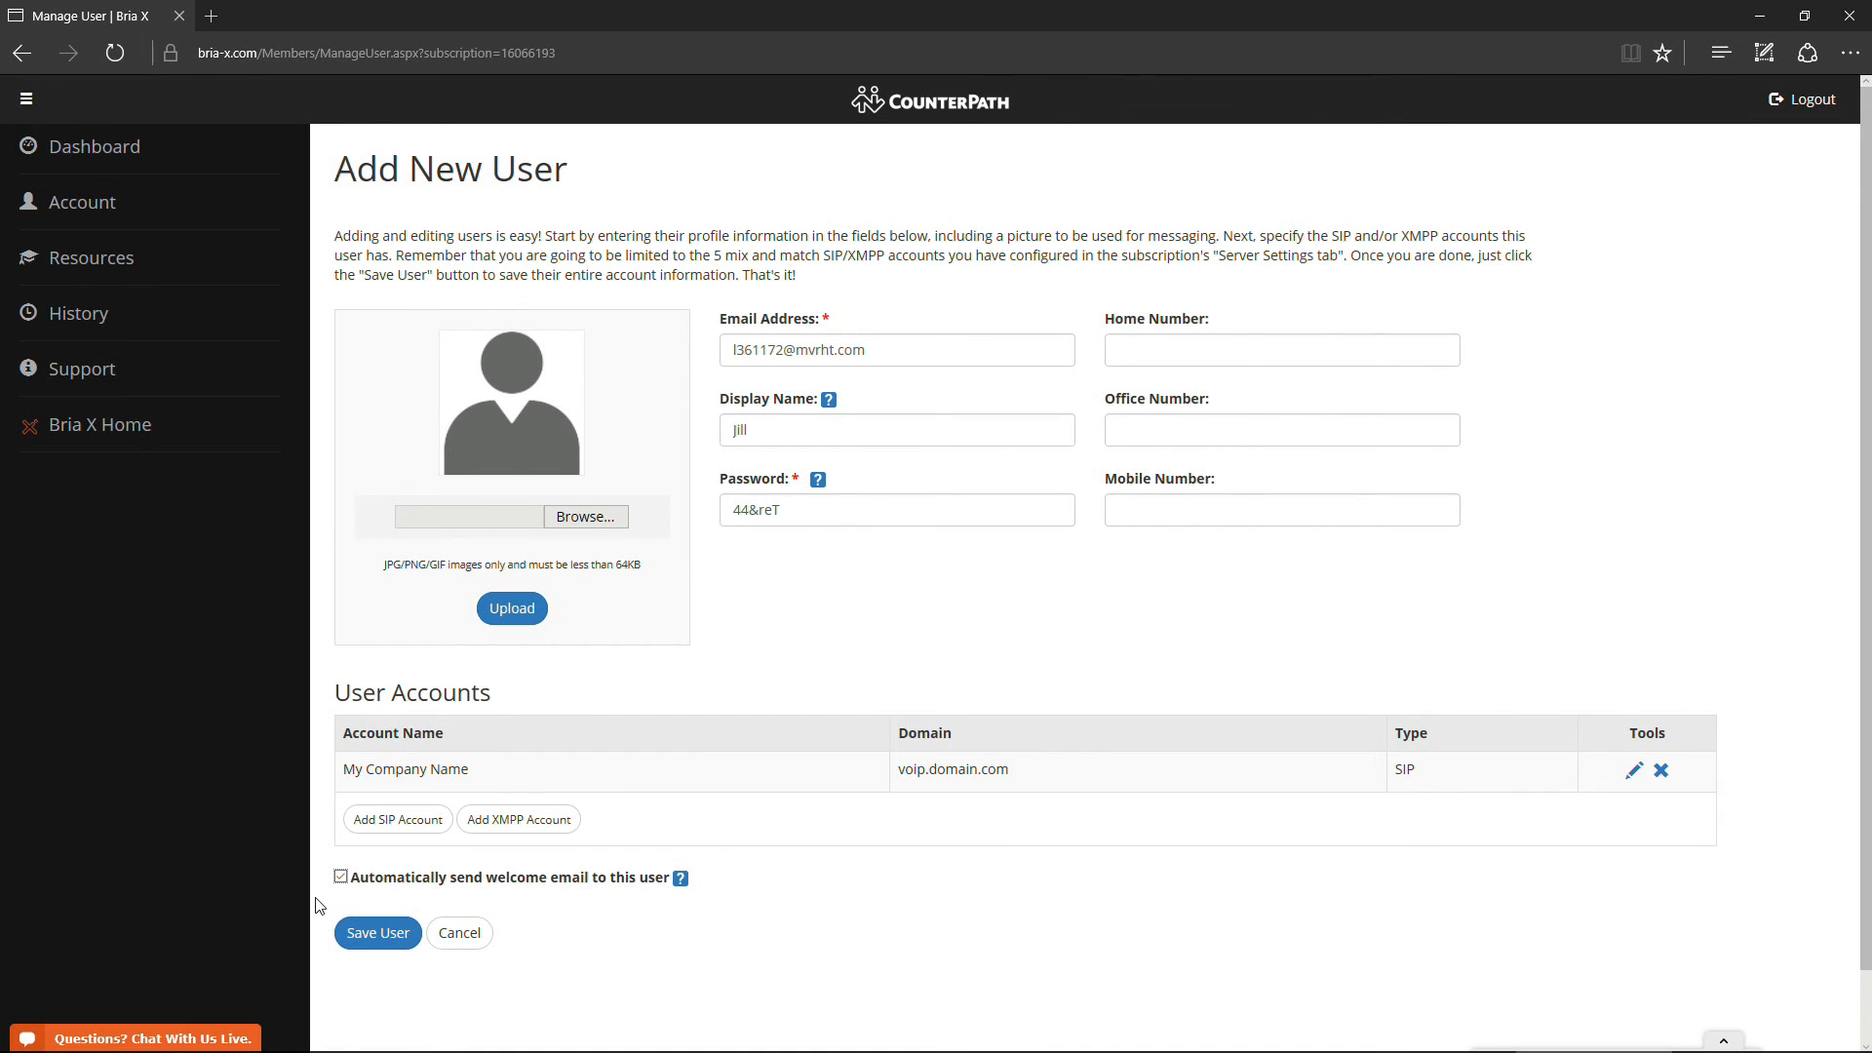
click(366, 936)
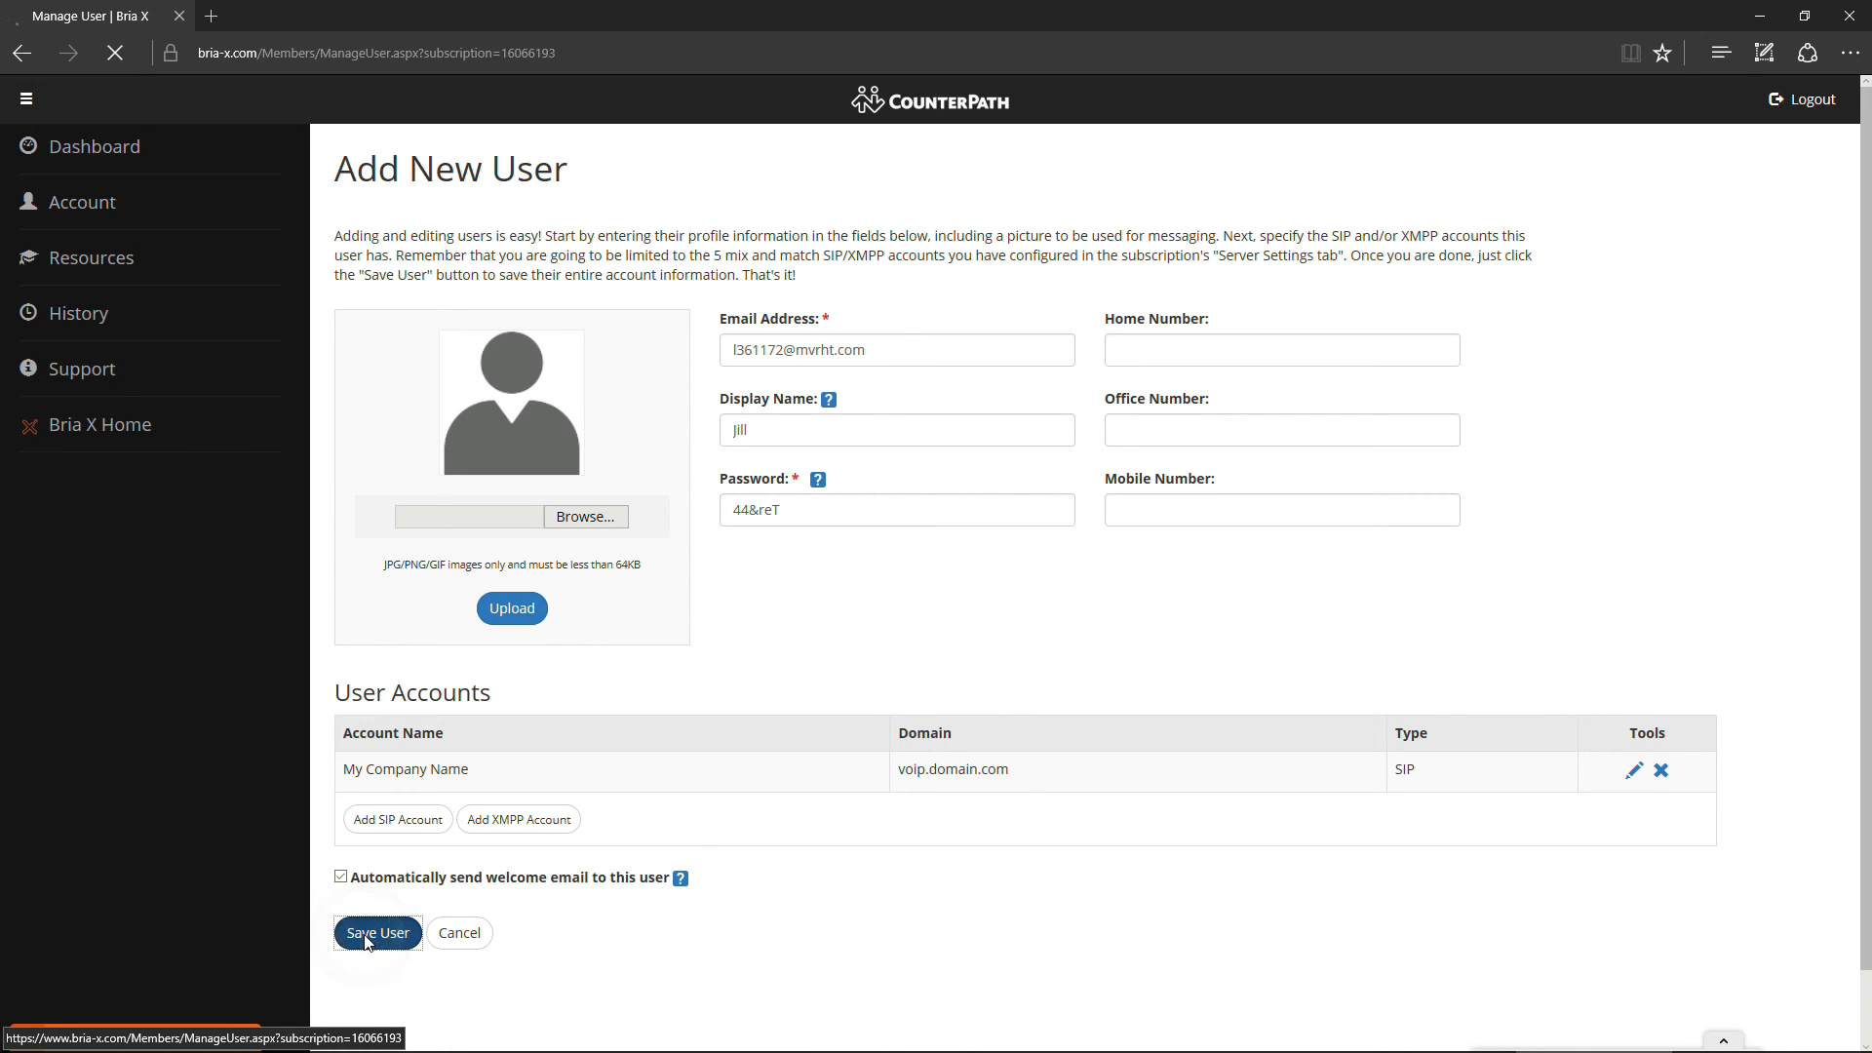